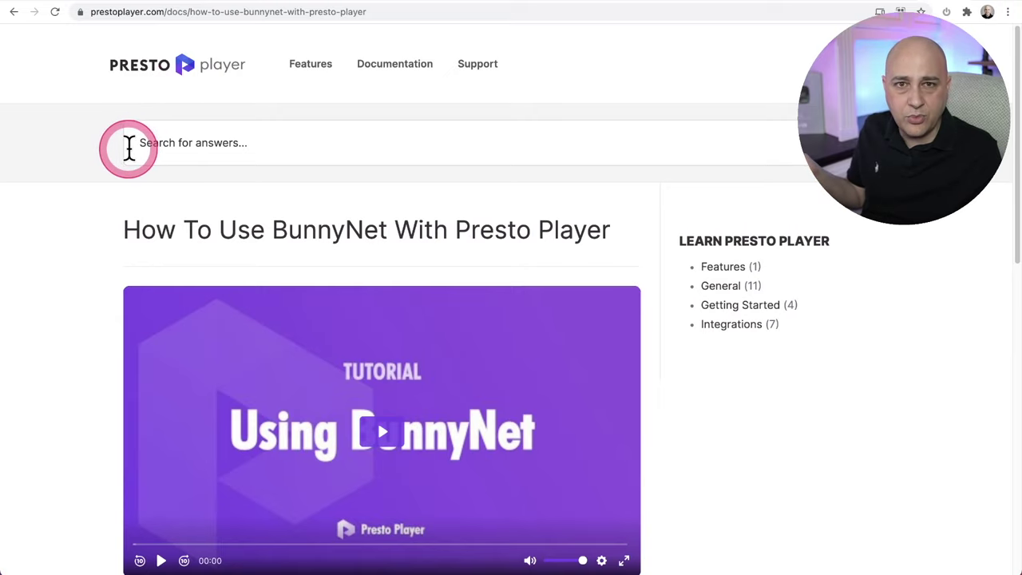
- Examine the BunnyNet cost calculator on the Presto Player documentation page, and reload the page
{"action": "scroll", "coordinate": [96, 152], "scroll_direction": "down", "scroll_amount": 5}
{"action": "scroll", "coordinate": [88, 155], "scroll_direction": "up", "scroll_amount": 5}
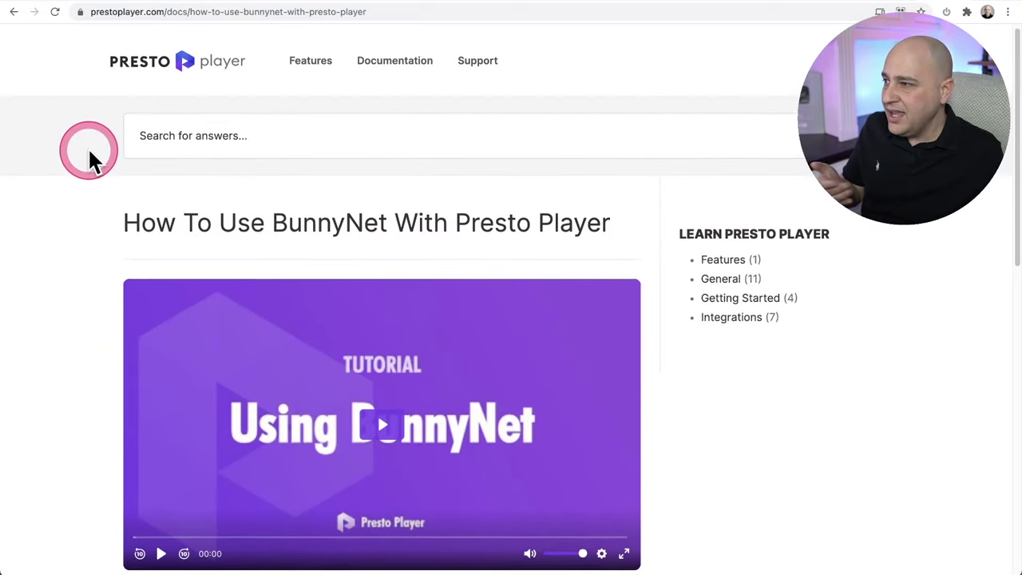
{"action": "scroll", "coordinate": [90, 153], "scroll_direction": "down", "scroll_amount": 5}
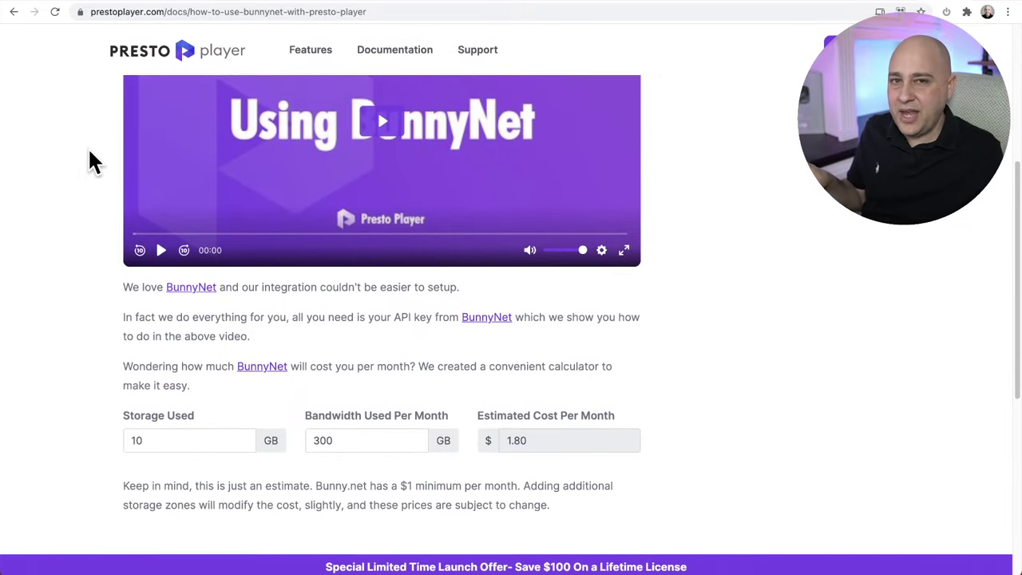
{"action": "scroll", "coordinate": [89, 160], "scroll_direction": "down", "scroll_amount": 3}
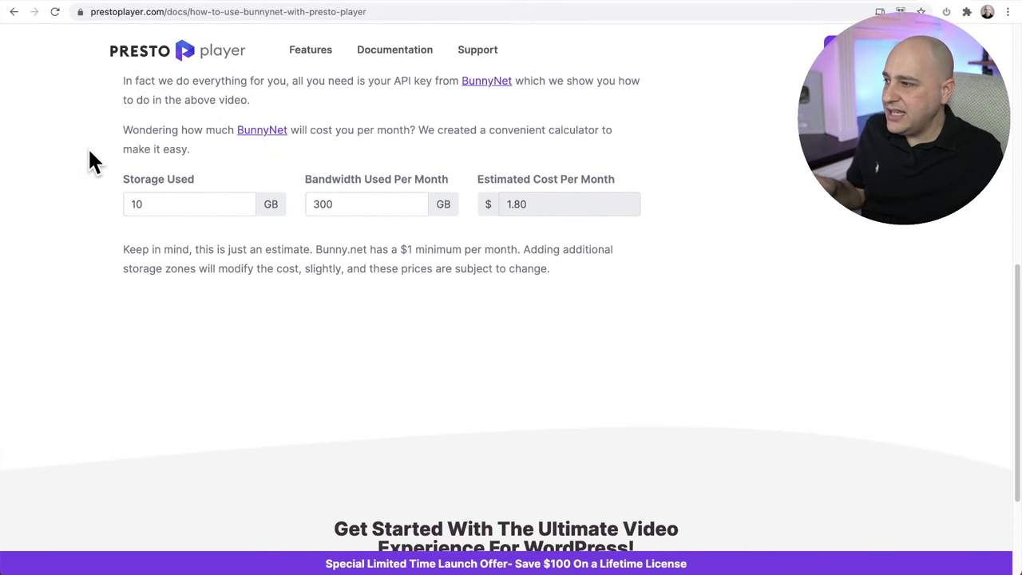
{"action": "left_click", "coordinate": [85, 169]}
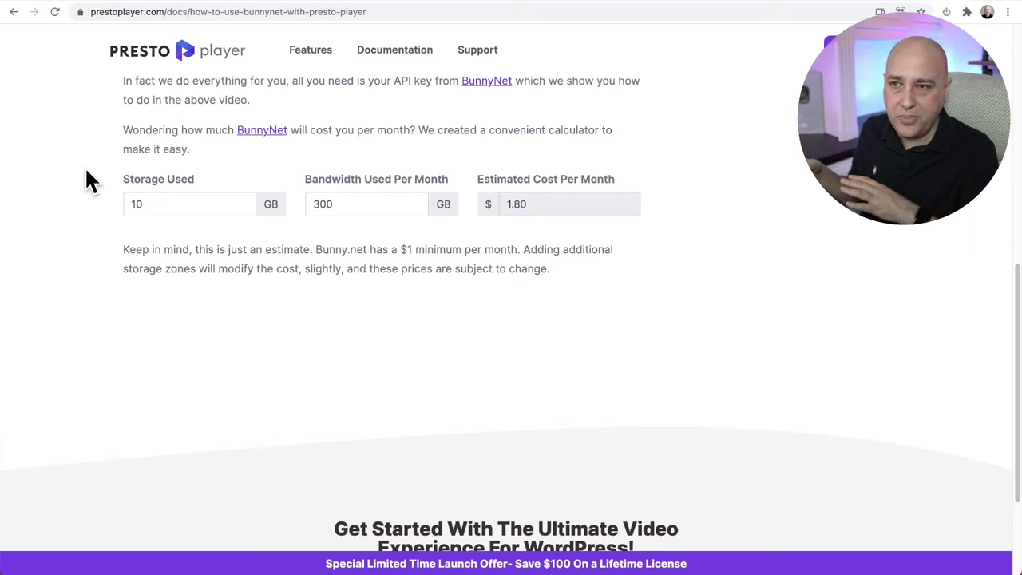
{"action": "left_click", "coordinate": [120, 204]}
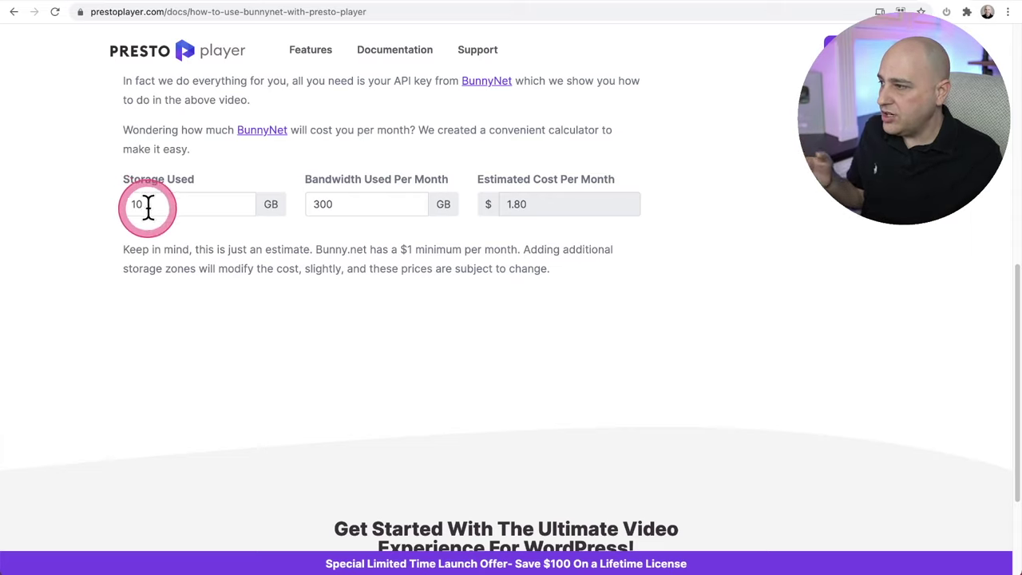
{"action": "left_click", "coordinate": [187, 11]}
{"action": "key", "text": "Return"}
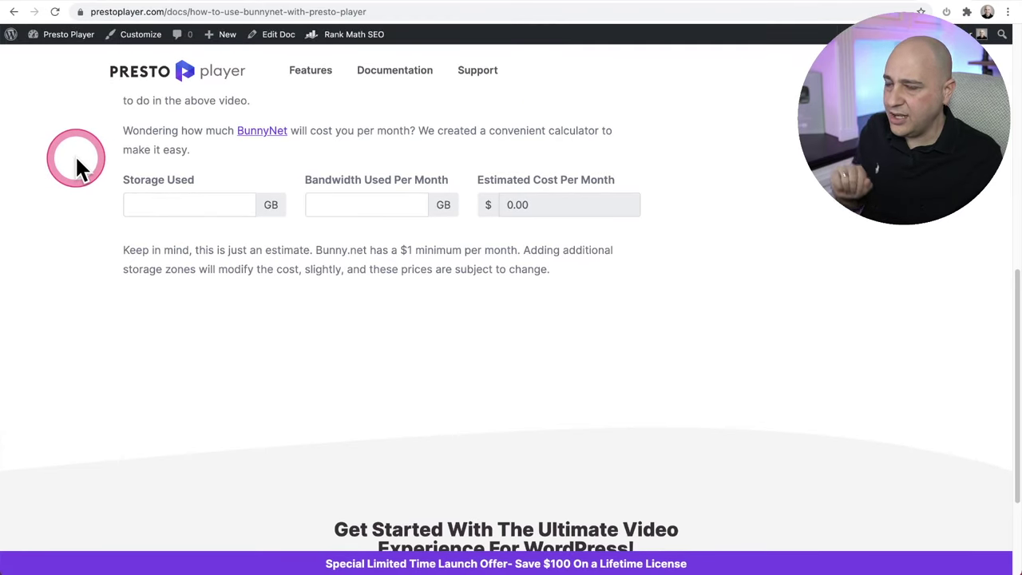
- Fill in the BunnyNet cost calculator with 10 GB of storage used and 300 GB of bandwidth per month
{"action": "scroll", "coordinate": [82, 164], "scroll_direction": "up", "scroll_amount": 1}
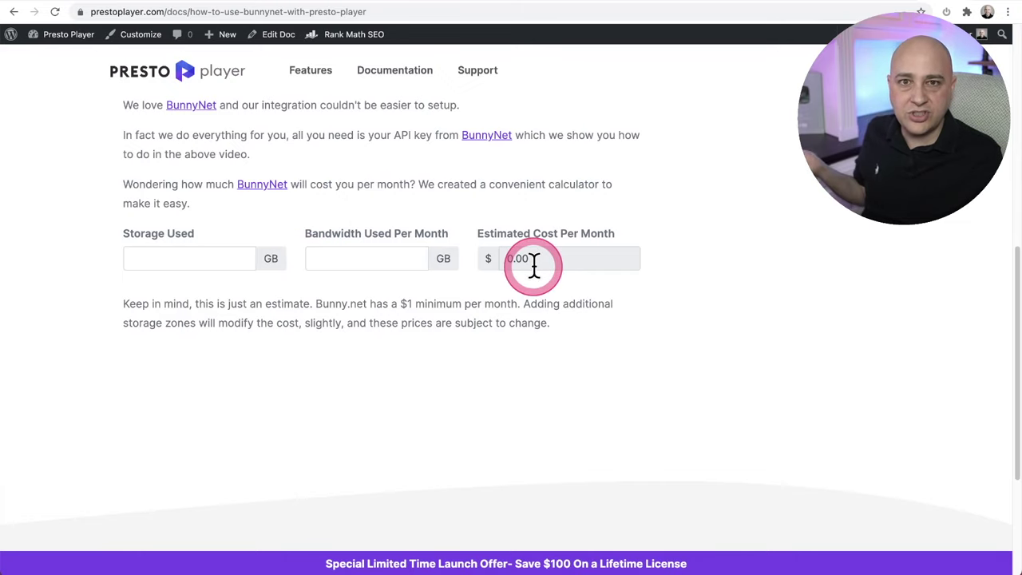
{"action": "left_click", "coordinate": [195, 261]}
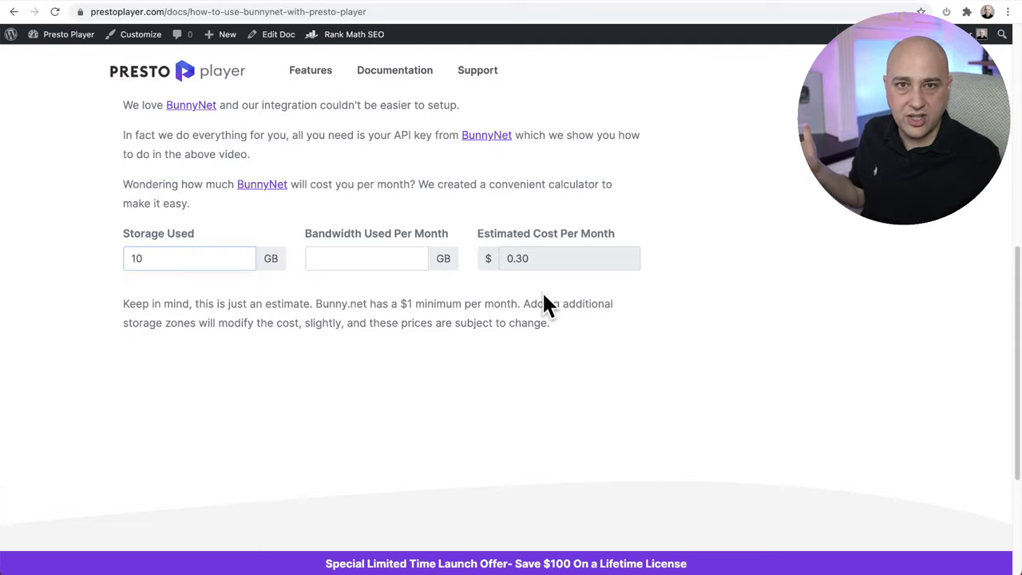
{"action": "left_click", "coordinate": [350, 249]}
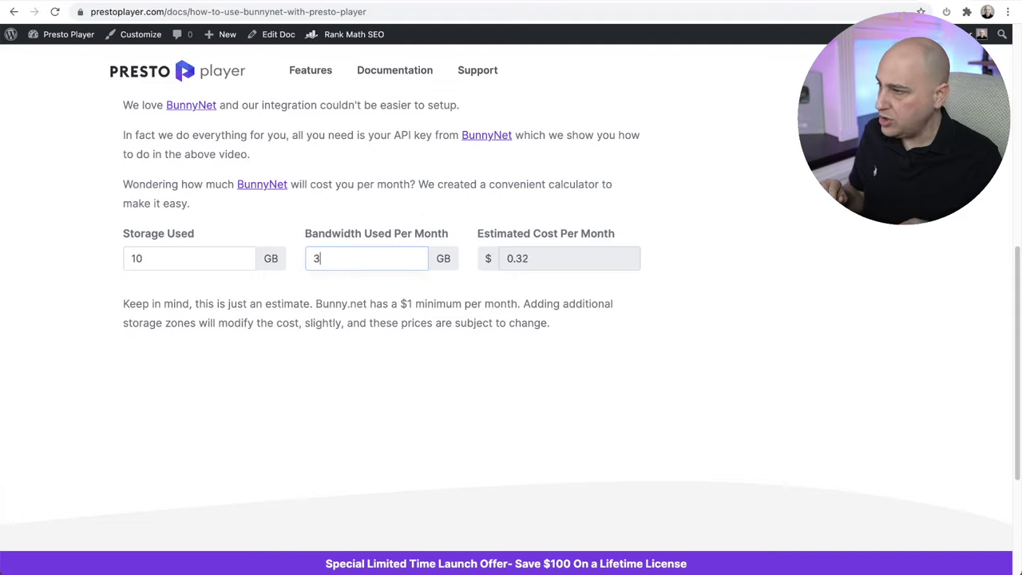
{"action": "type", "text": "300"}
{"action": "left_click", "coordinate": [347, 258]}
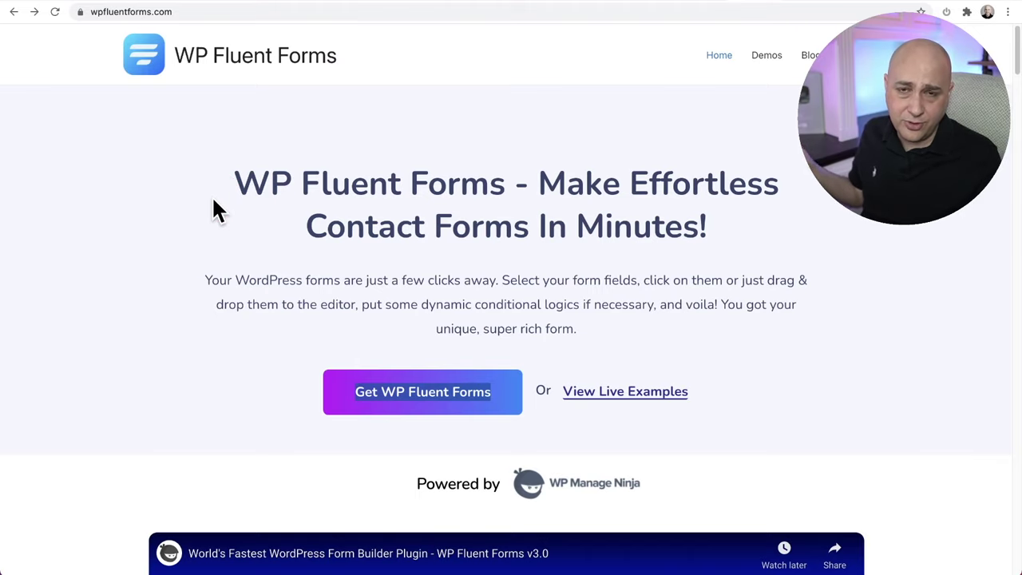
- Examine the feature list on the WP Fluent Forms website and highlight the Calculated Fields heading
{"action": "left_click", "coordinate": [117, 239]}
{"action": "scroll", "coordinate": [118, 240], "scroll_direction": "down", "scroll_amount": 10}
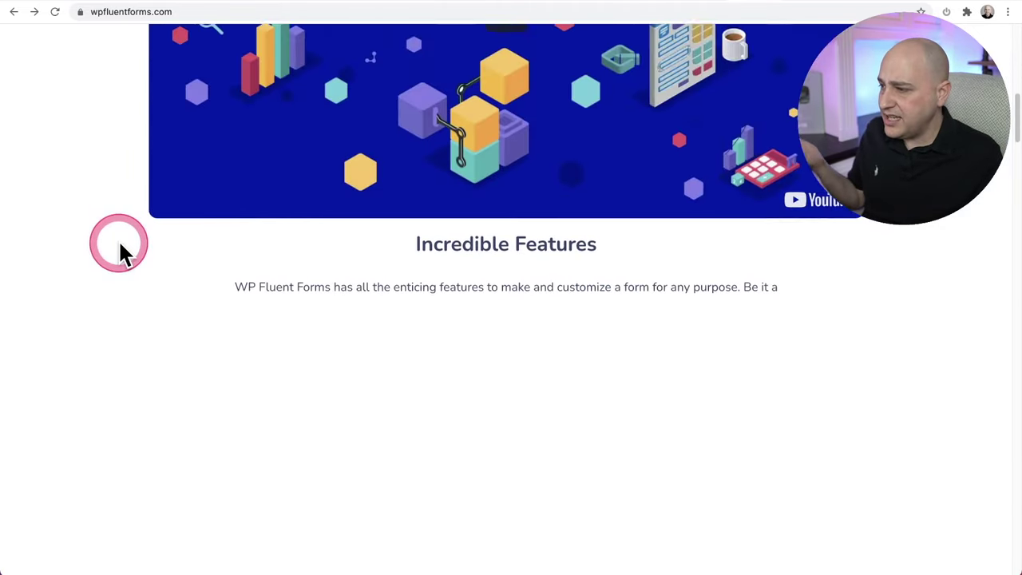
{"action": "scroll", "coordinate": [118, 240], "scroll_direction": "down", "scroll_amount": 2}
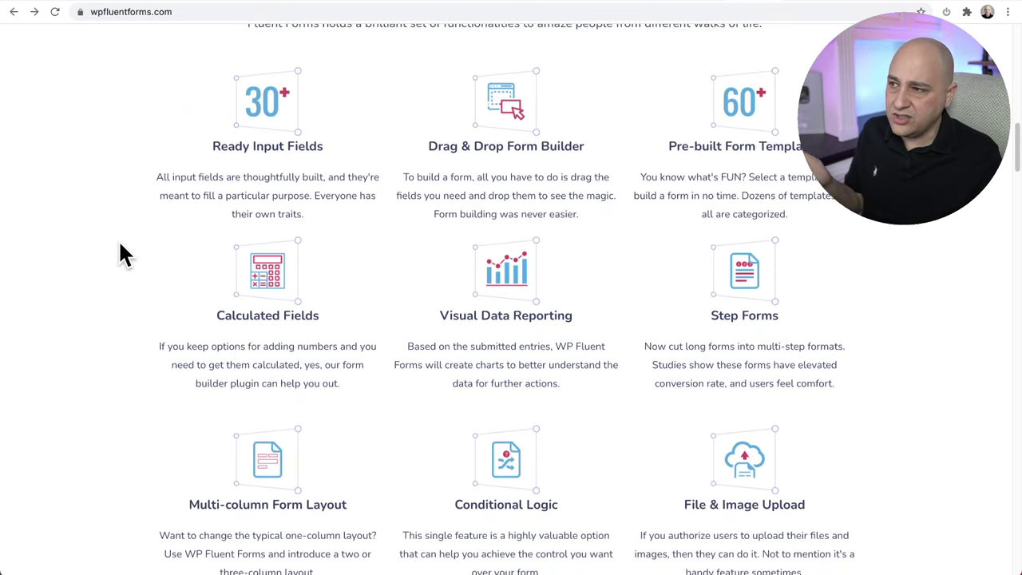
{"action": "scroll", "coordinate": [119, 245], "scroll_direction": "down", "scroll_amount": 6}
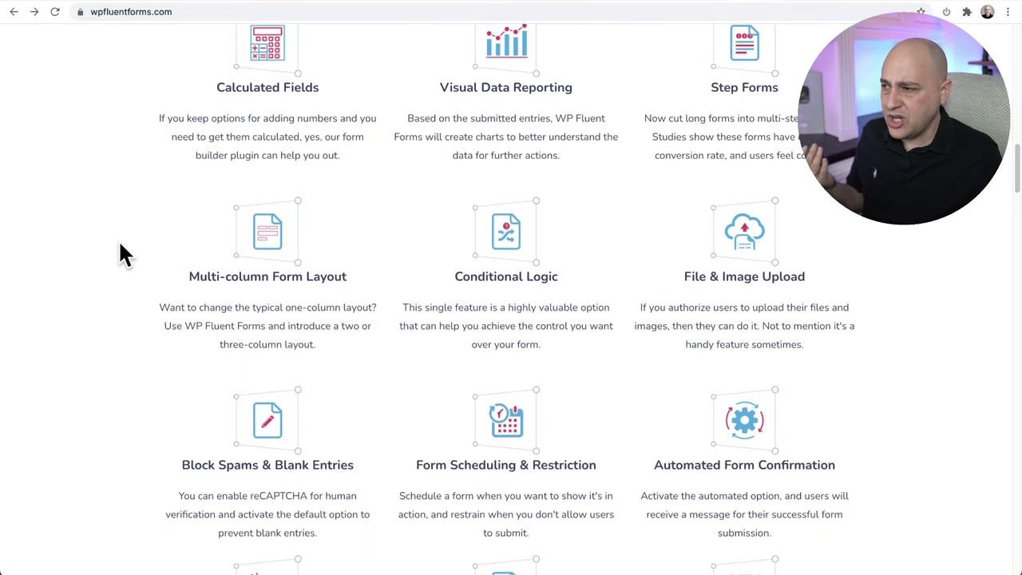
{"action": "scroll", "coordinate": [119, 249], "scroll_direction": "down", "scroll_amount": 10}
{"action": "left_click", "coordinate": [148, 265]}
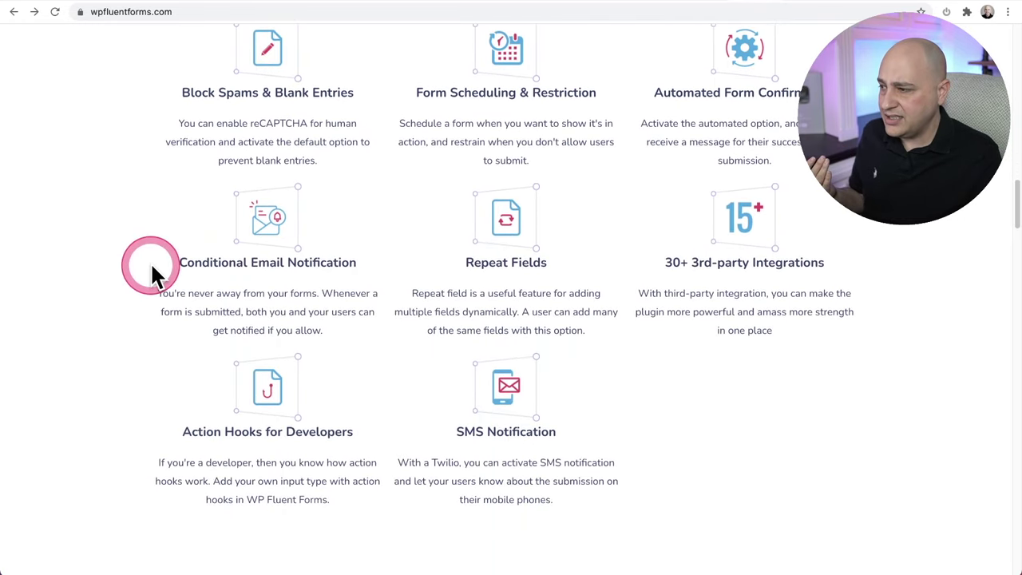
{"action": "scroll", "coordinate": [150, 265], "scroll_direction": "down", "scroll_amount": 3}
{"action": "scroll", "coordinate": [150, 265], "scroll_direction": "up", "scroll_amount": 8}
{"action": "scroll", "coordinate": [154, 275], "scroll_direction": "up", "scroll_amount": 10}
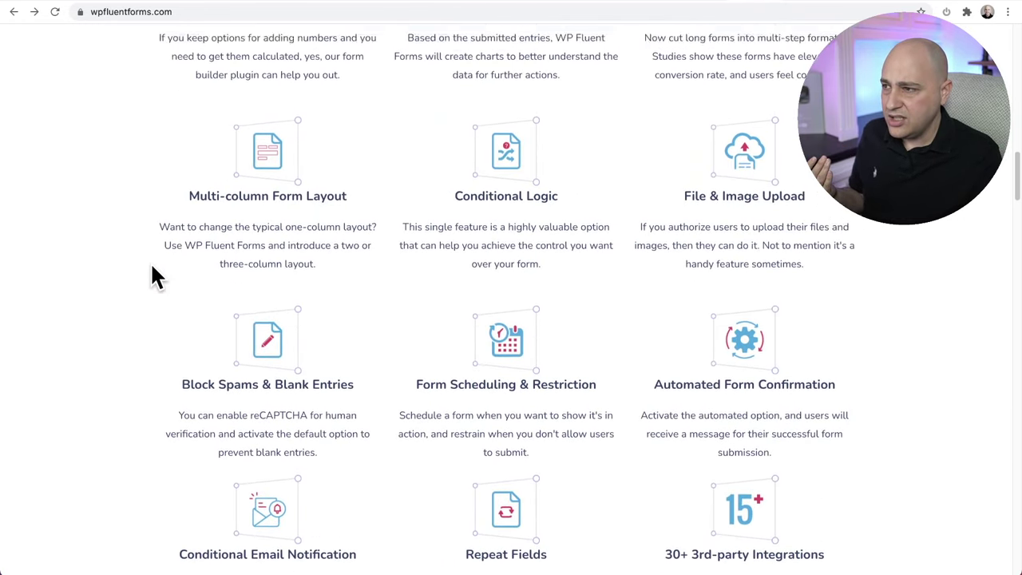
{"action": "scroll", "coordinate": [154, 276], "scroll_direction": "up", "scroll_amount": 2}
{"action": "left_click_drag", "start_coordinate": [201, 335], "coordinate": [356, 344]}
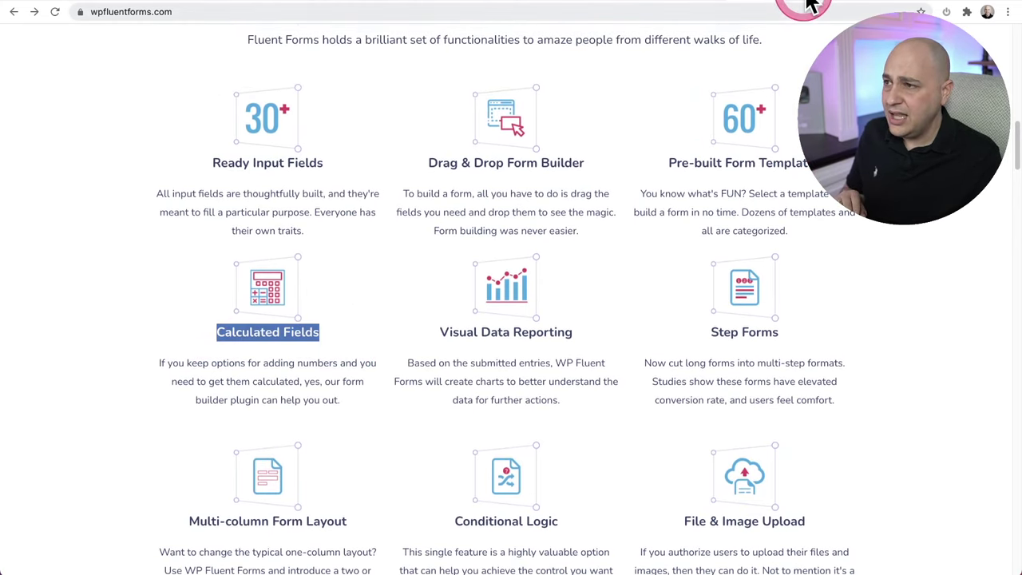
- Compare the lifetime and annual license prices on the WP Fluent Forms Pro Add-On page
{"action": "left_click", "coordinate": [802, 4]}
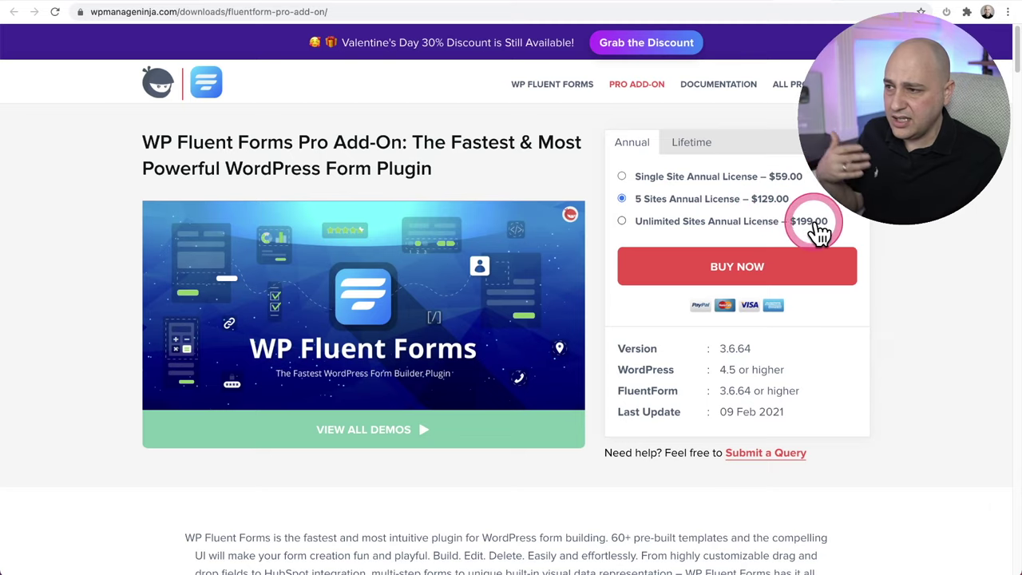
{"action": "left_click", "coordinate": [692, 144]}
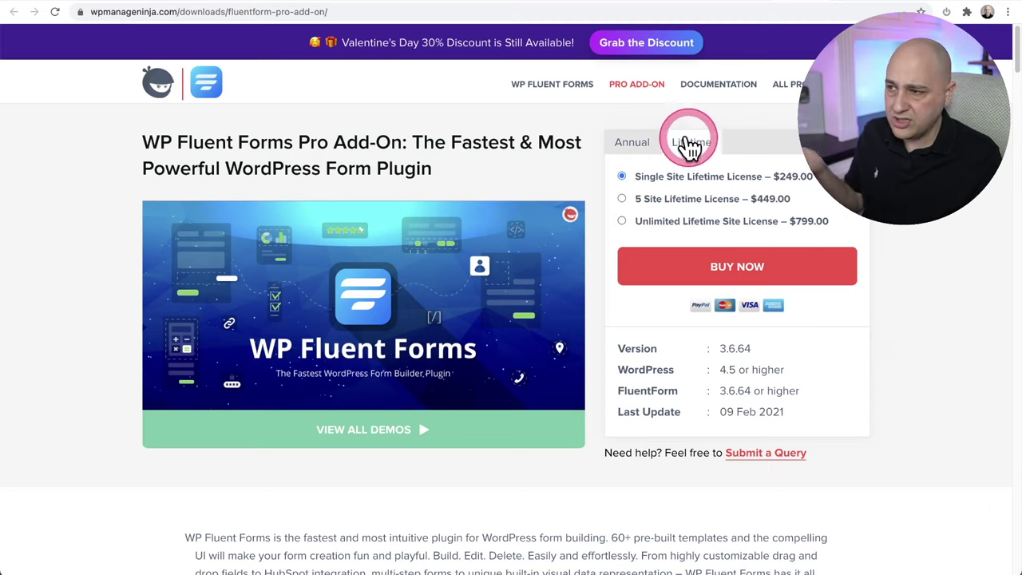
{"action": "left_click", "coordinate": [635, 143]}
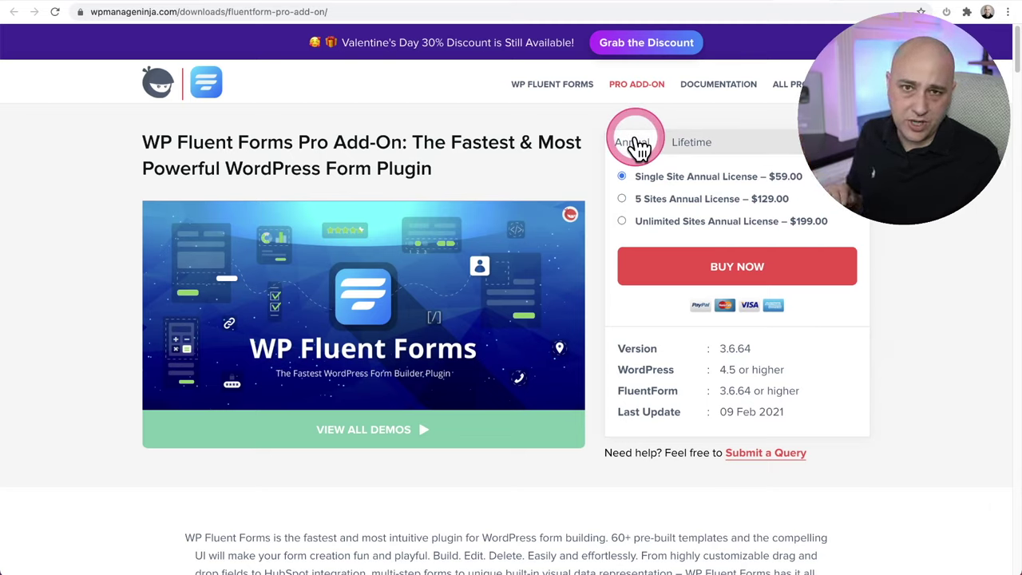
{"action": "left_click", "coordinate": [637, 146]}
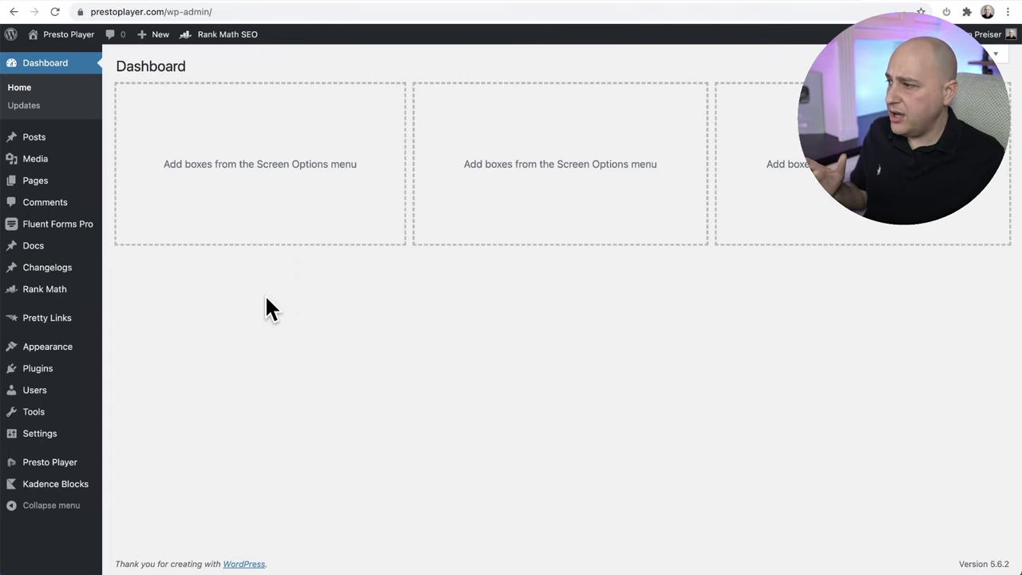
- Create a new blank form in Fluent Forms Pro from the WordPress dashboard
{"action": "left_click", "coordinate": [267, 301]}
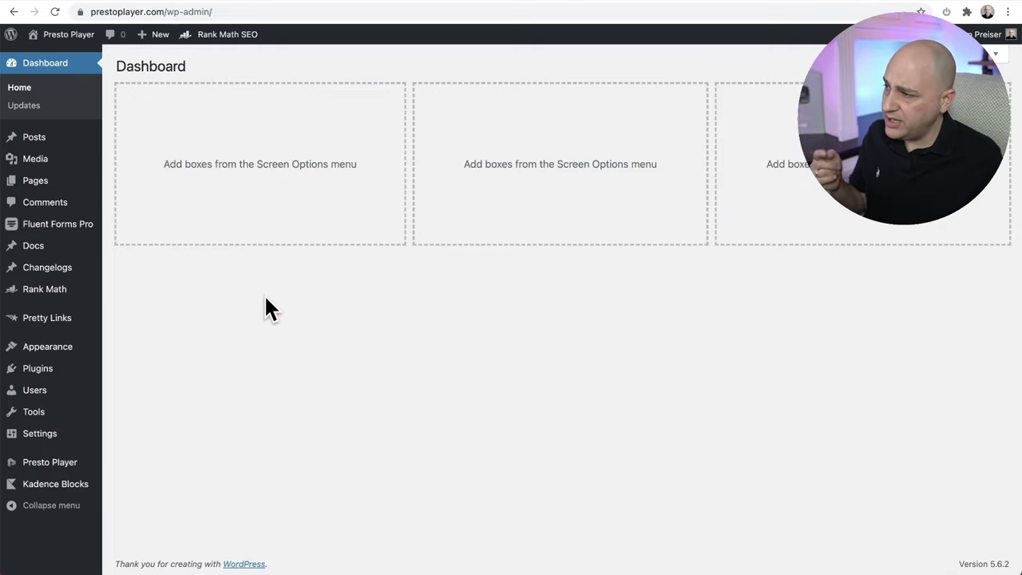
{"action": "mouse_move", "coordinate": [57, 229]}
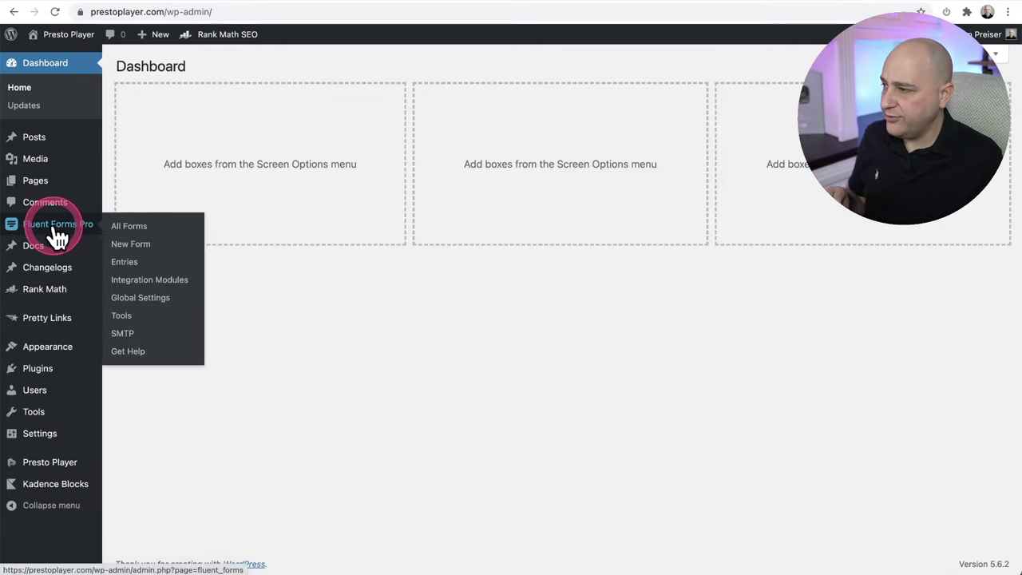
{"action": "left_click", "coordinate": [57, 230]}
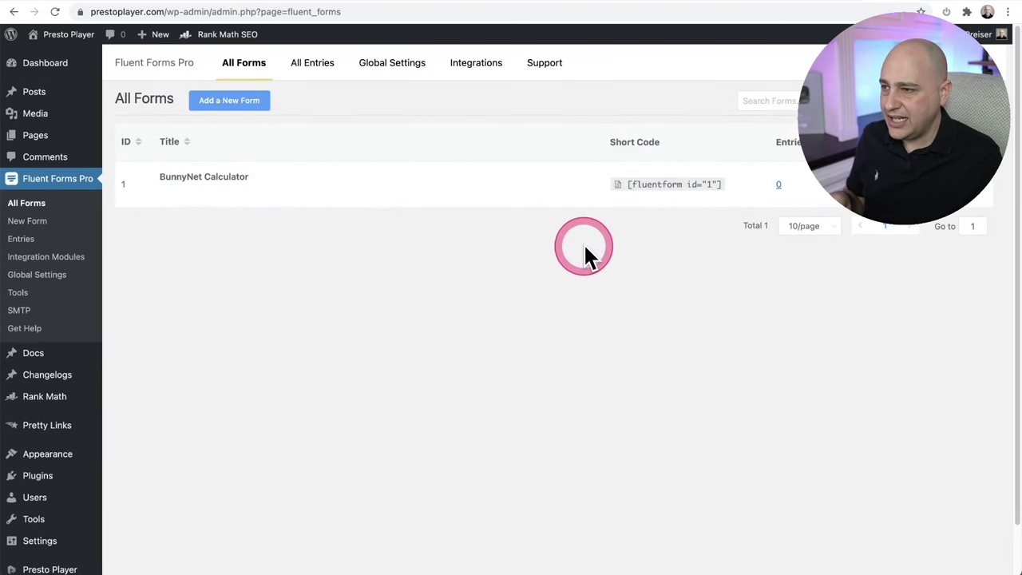
{"action": "left_click", "coordinate": [673, 185]}
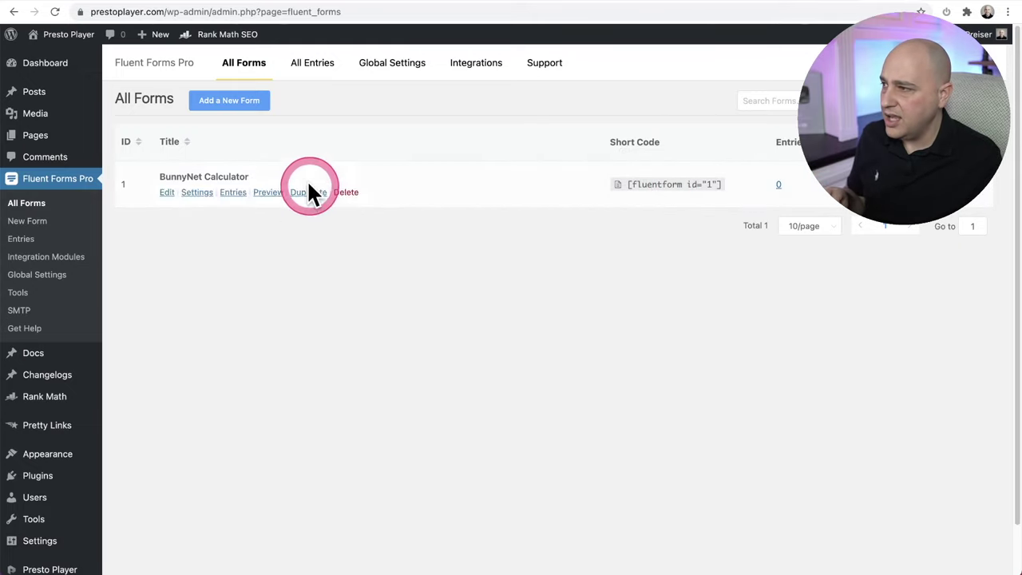
{"action": "left_click", "coordinate": [238, 110]}
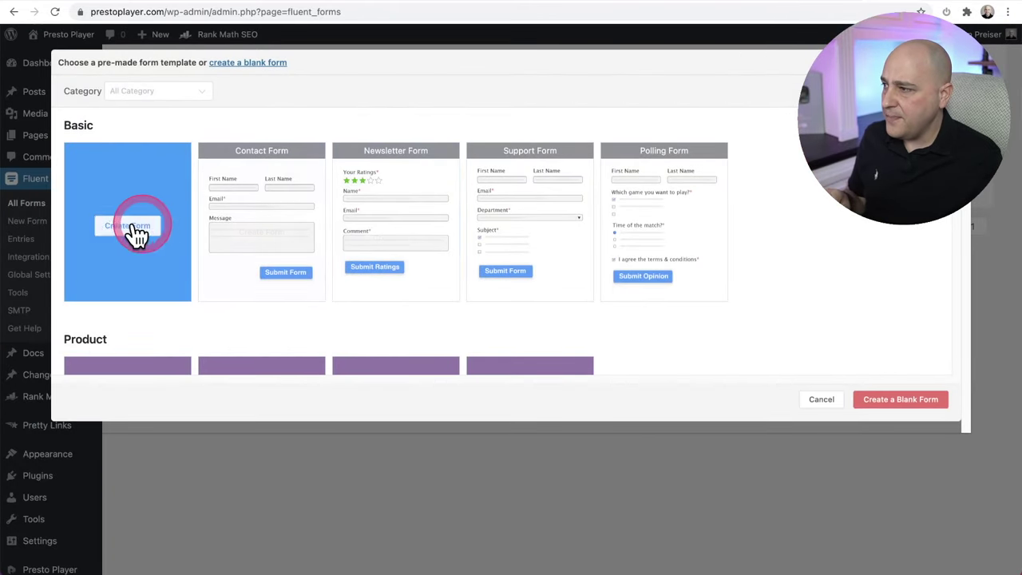
{"action": "left_click", "coordinate": [124, 236]}
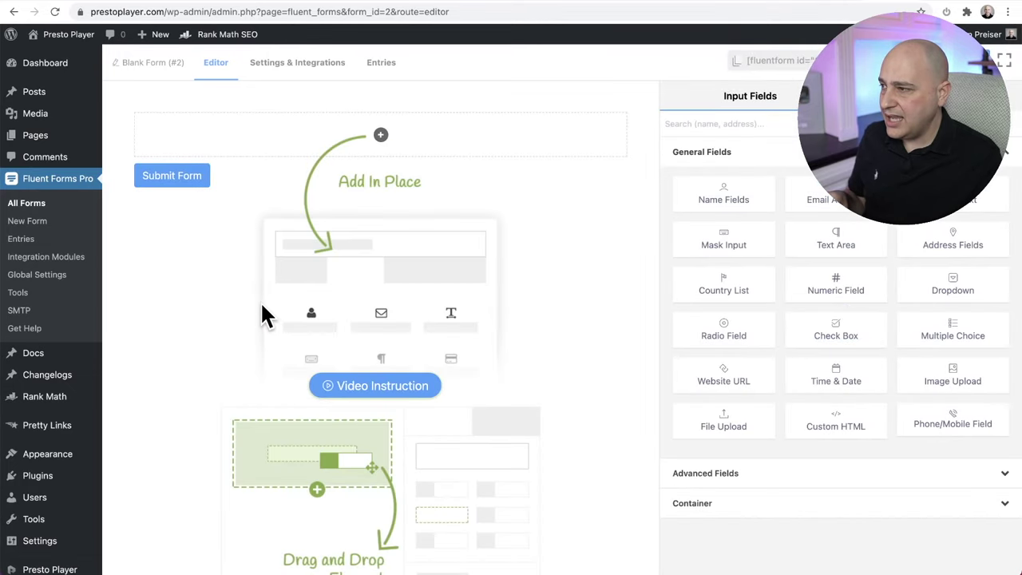
{"action": "left_click", "coordinate": [271, 306]}
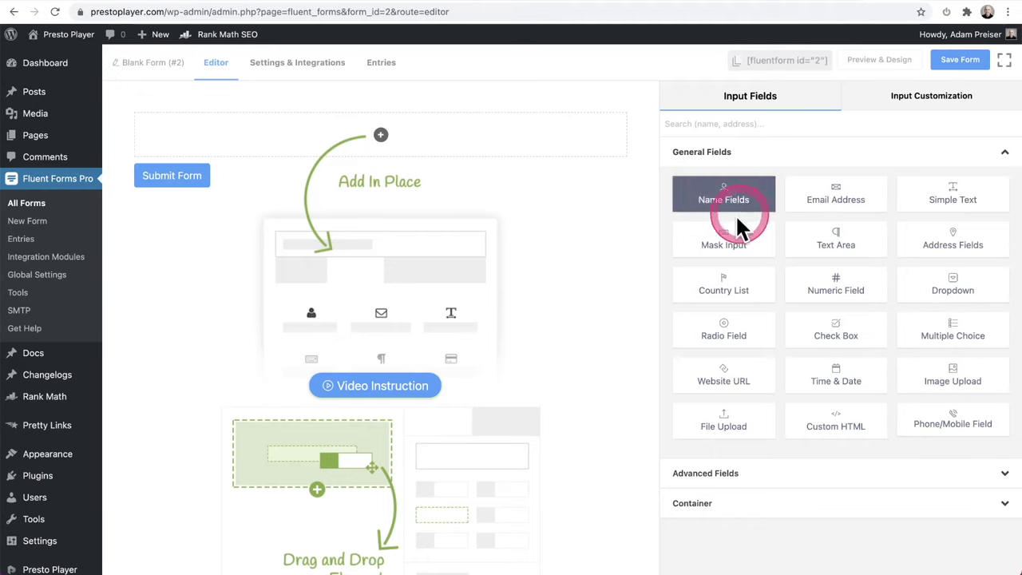
- Add three numeric fields to the blank form above the submit button
{"action": "left_click_drag", "start_coordinate": [842, 425], "coordinate": [823, 284]}
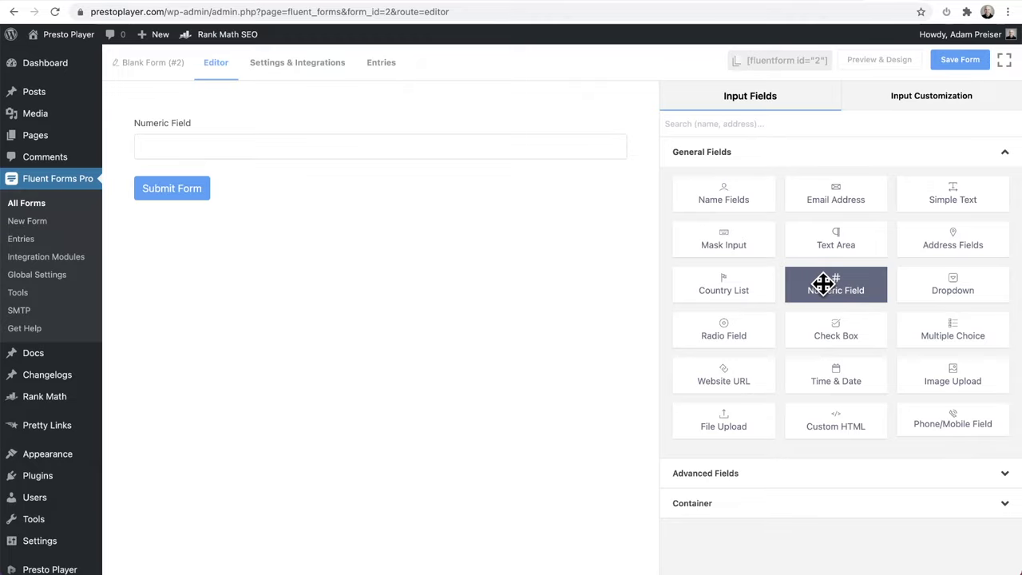
{"action": "left_click", "coordinate": [823, 284]}
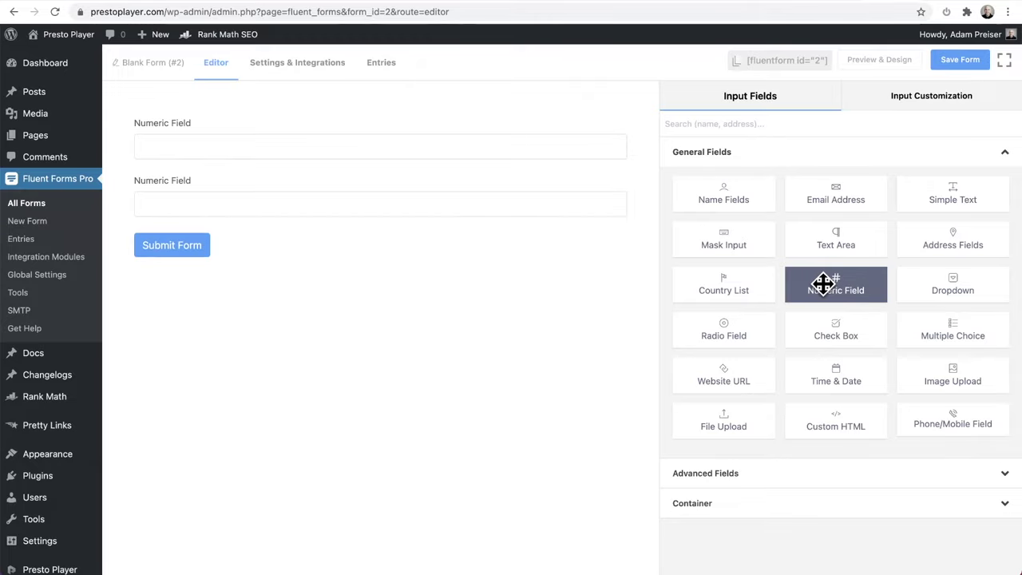
{"action": "left_click_drag", "start_coordinate": [823, 283], "coordinate": [826, 318]}
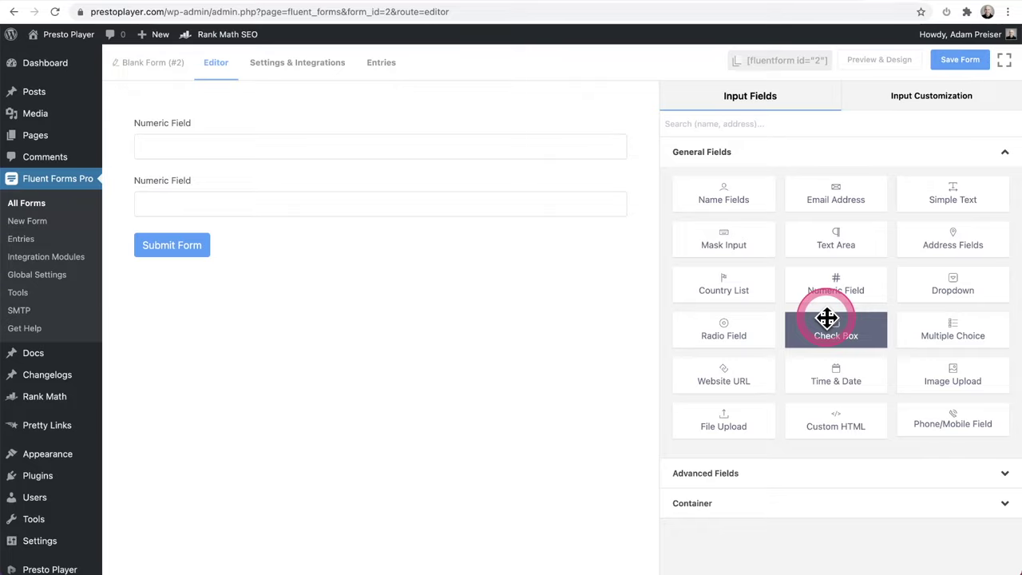
{"action": "left_click_drag", "start_coordinate": [827, 318], "coordinate": [758, 472]}
{"action": "left_click", "coordinate": [758, 471]}
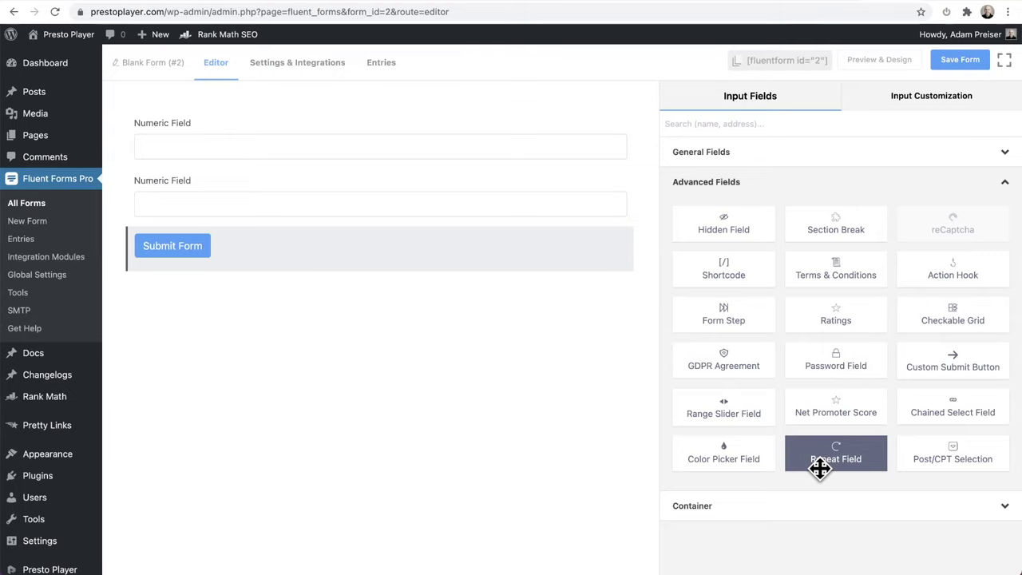
{"action": "left_click", "coordinate": [771, 158]}
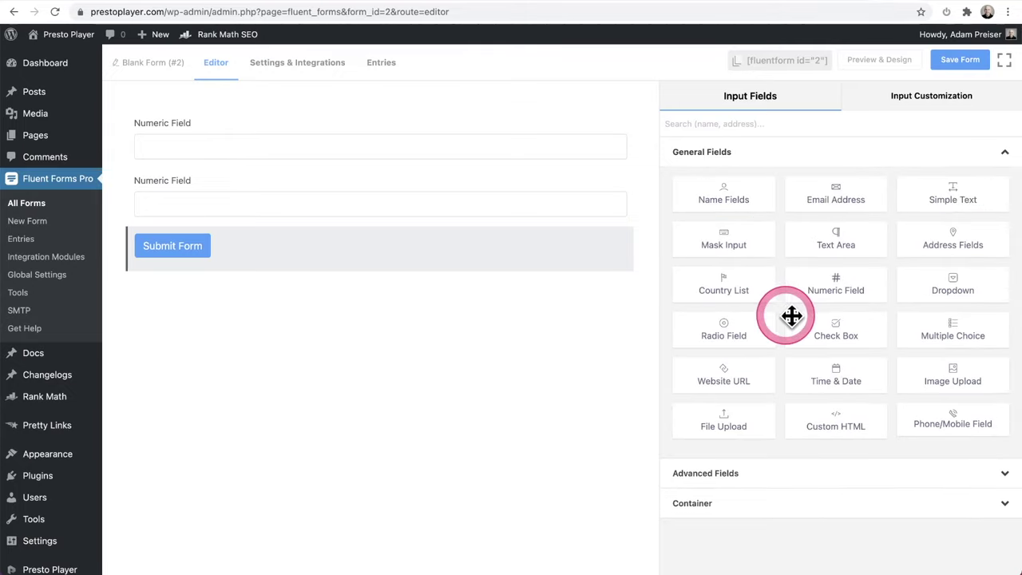
{"action": "left_click", "coordinate": [825, 285]}
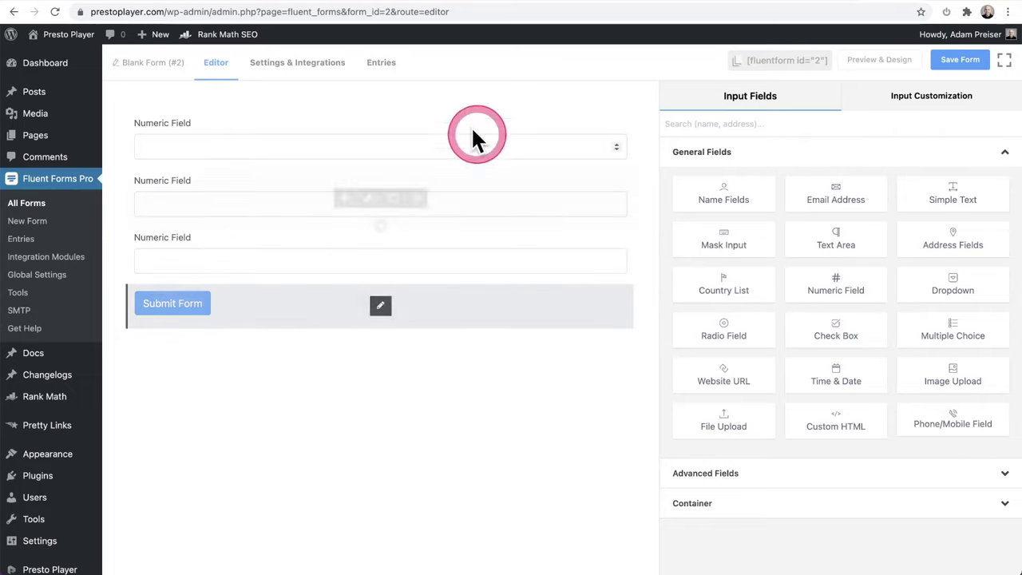
{"action": "mouse_move", "coordinate": [450, 163]}
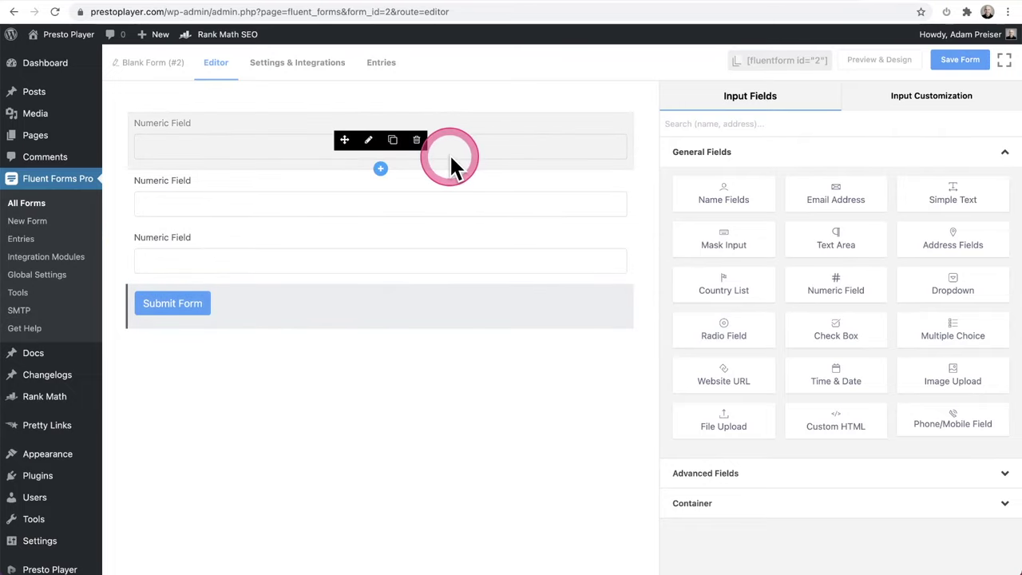
{"action": "left_click", "coordinate": [422, 213]}
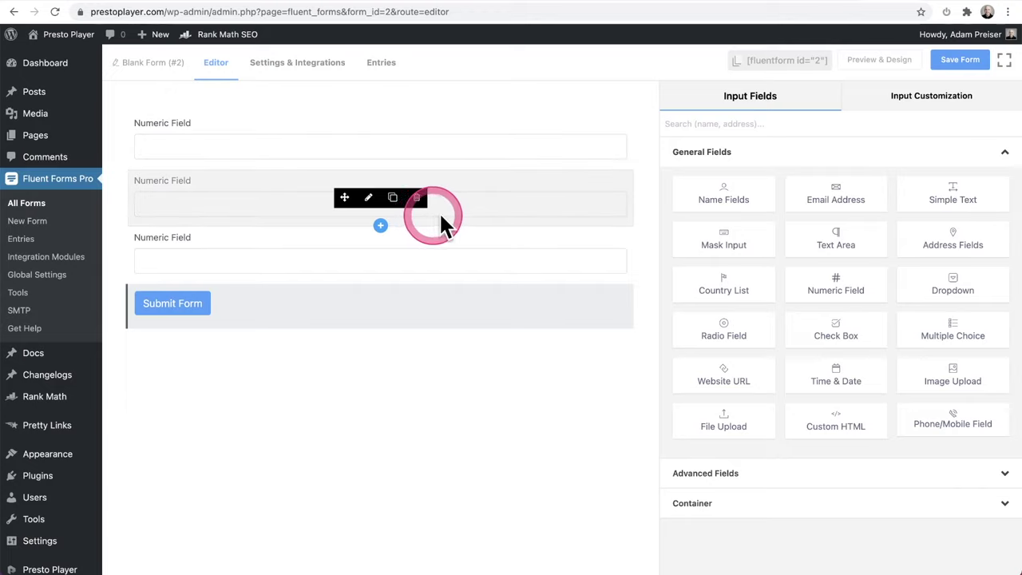
- Label the first numeric field Estimated Storage Used and set its number format to US Style without Decimal
{"action": "left_click", "coordinate": [491, 146]}
{"action": "left_click", "coordinate": [444, 163]}
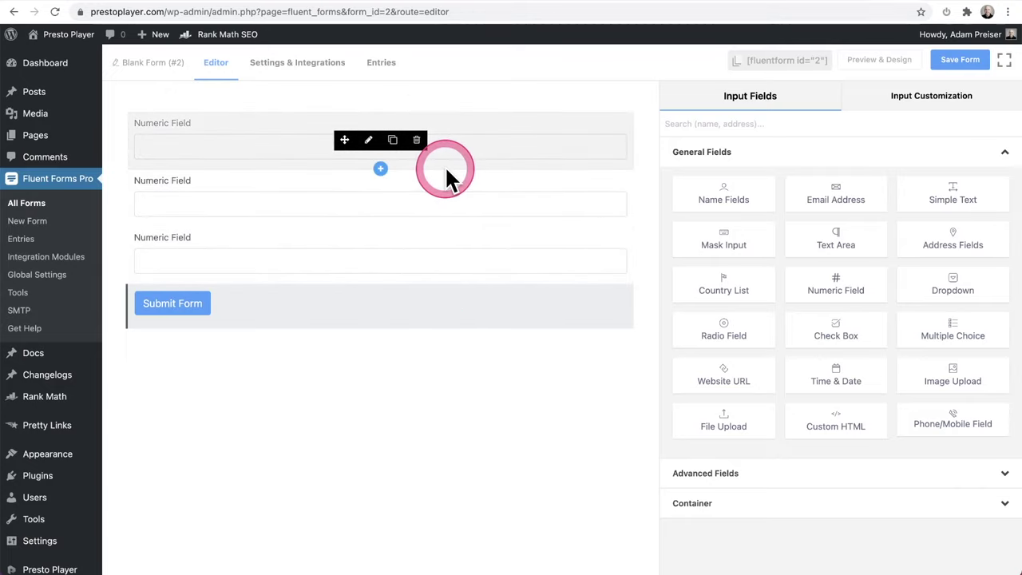
{"action": "left_click", "coordinate": [367, 144]}
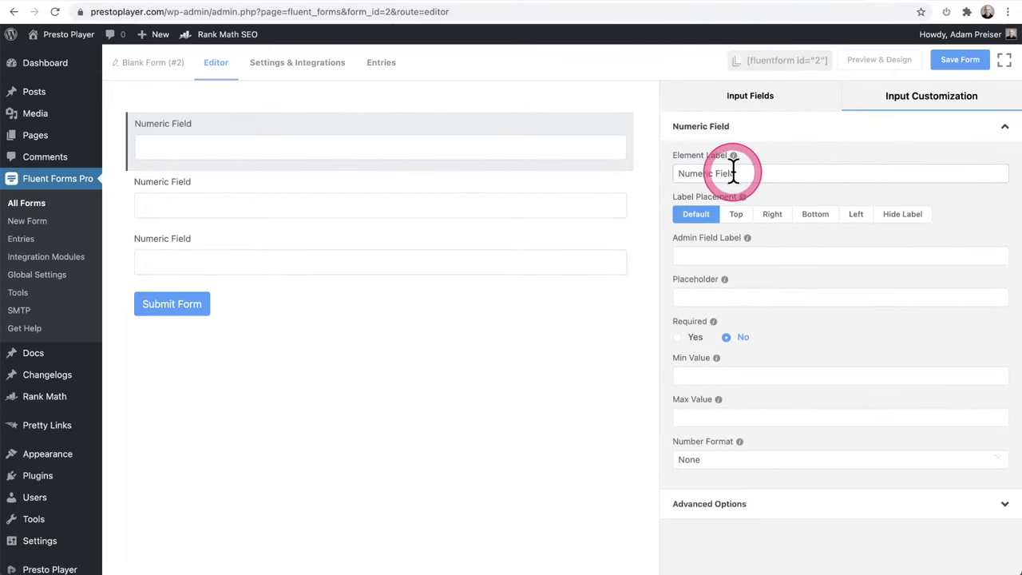
{"action": "mouse_move", "coordinate": [93, 126]}
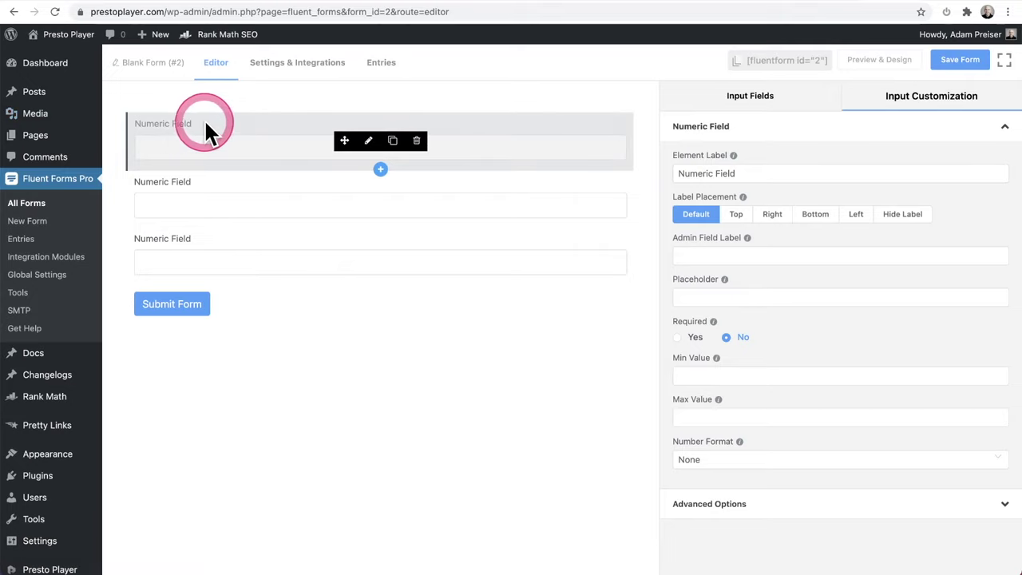
{"action": "left_click", "coordinate": [717, 172]}
{"action": "triple_click", "coordinate": [717, 171]}
{"action": "key", "text": "ctrl+v"}
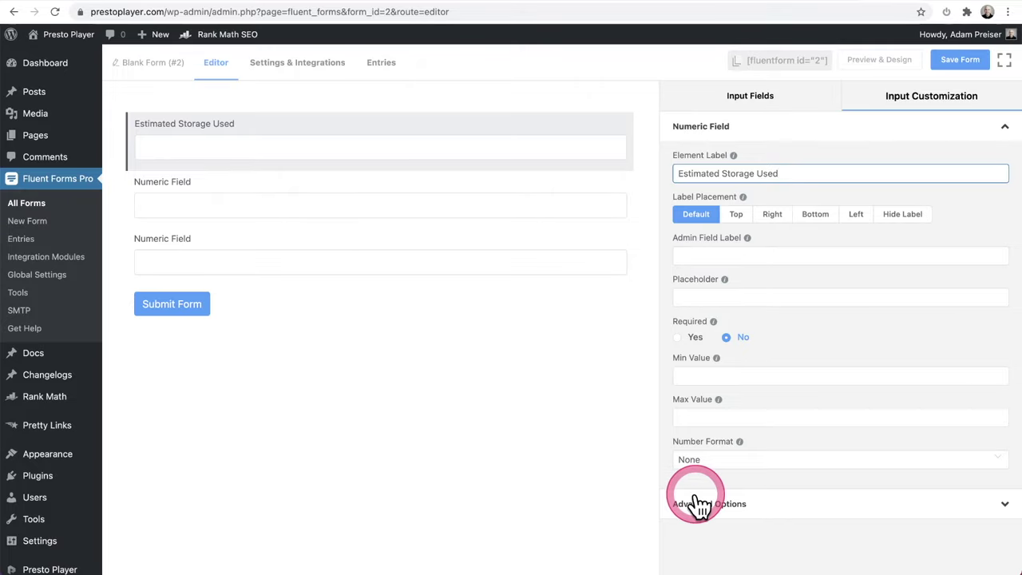
{"action": "left_click", "coordinate": [759, 463]}
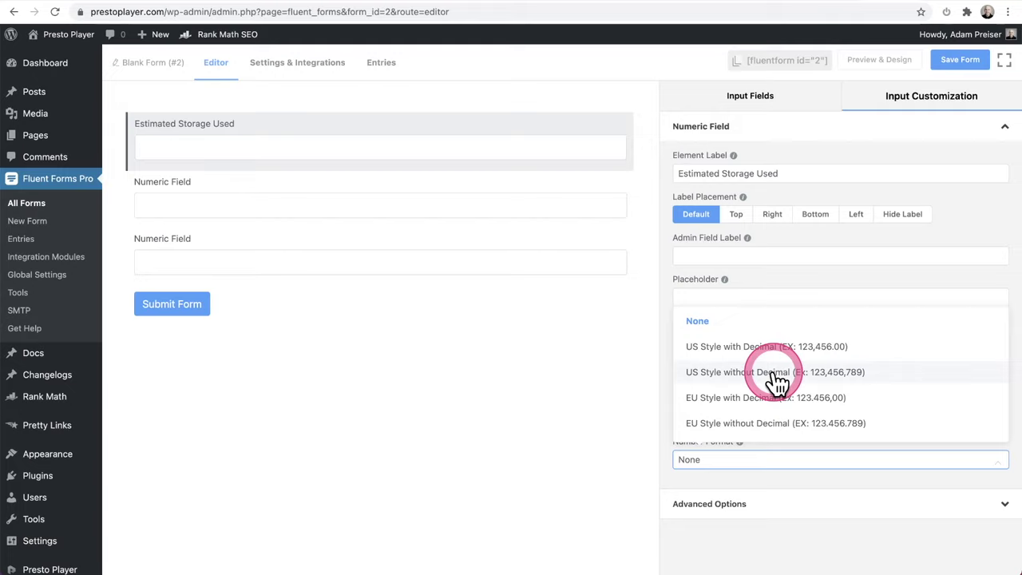
{"action": "left_click", "coordinate": [776, 382]}
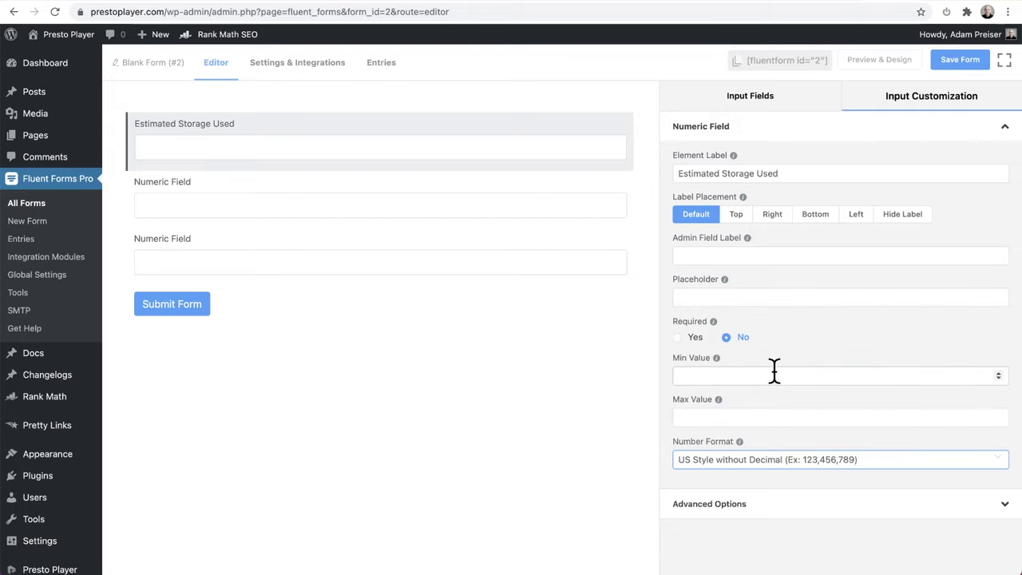
{"action": "left_click", "coordinate": [773, 372]}
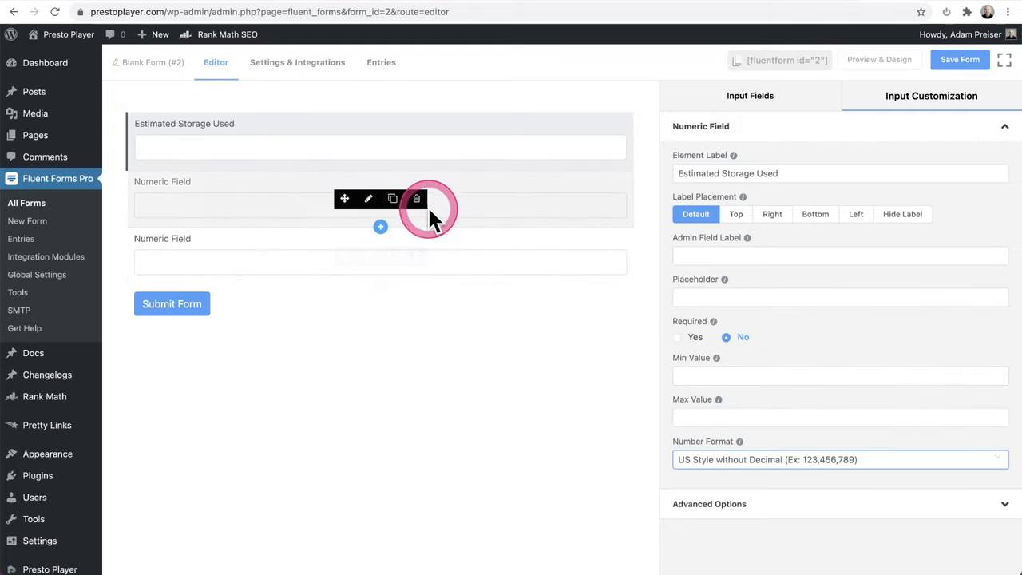
- Label the second numeric field Estimated Bandwidth Used and set its number format to US Style without Decimal
{"action": "left_click", "coordinate": [369, 199]}
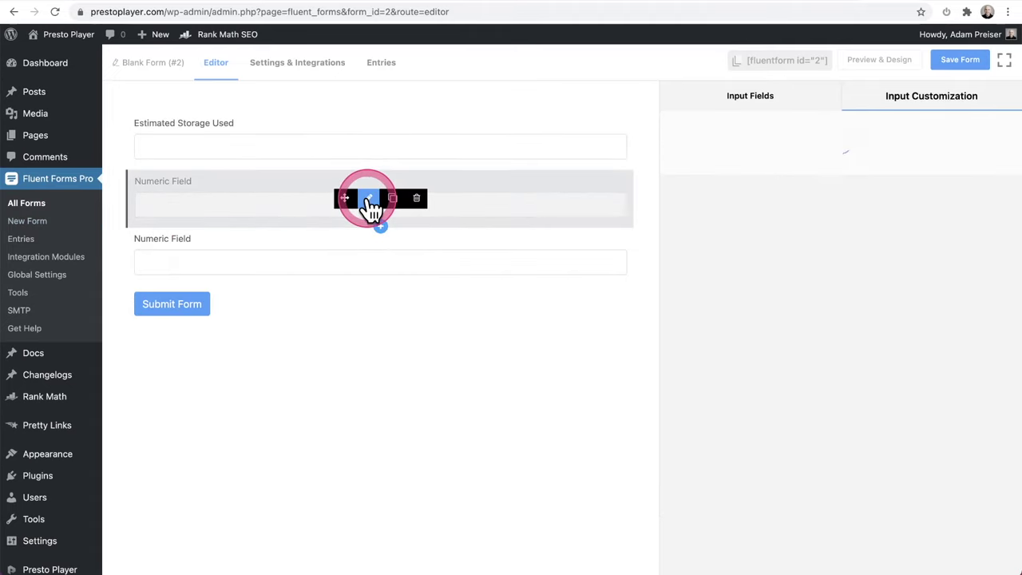
{"action": "triple_click", "coordinate": [745, 174]}
{"action": "type", "text": "Estimated Bandwidth Used"}
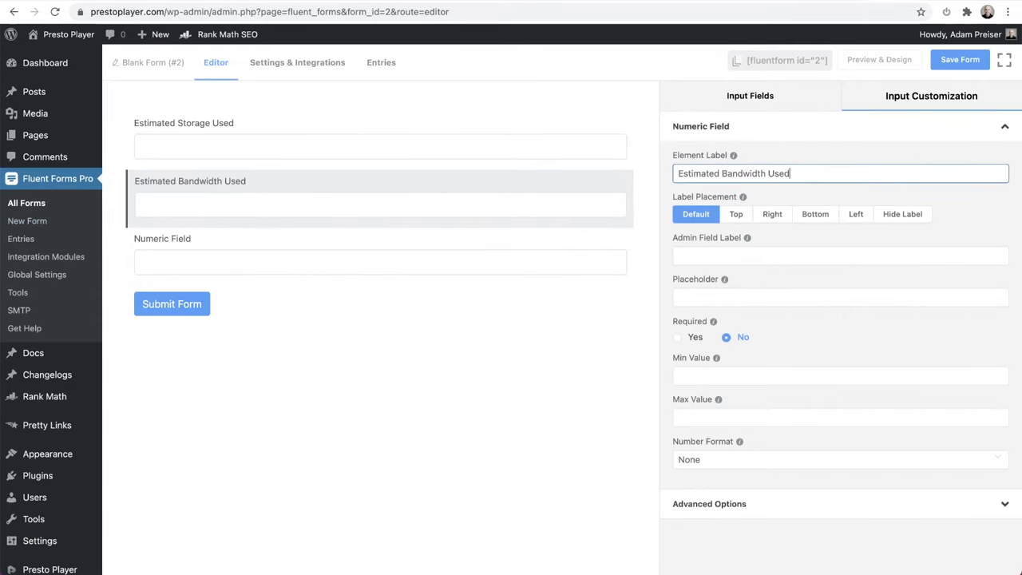
{"action": "left_click", "coordinate": [750, 460]}
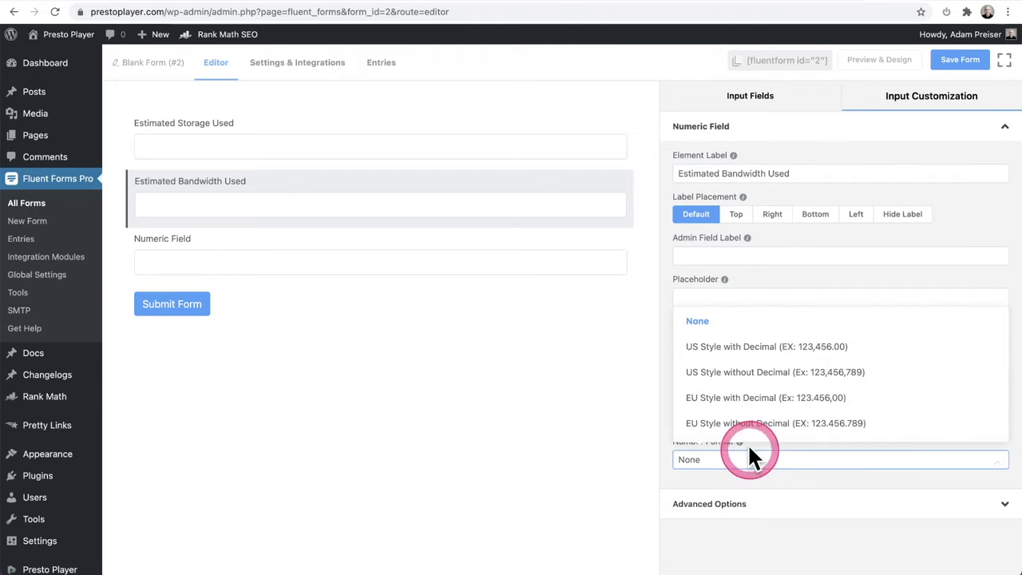
{"action": "left_click", "coordinate": [750, 374]}
{"action": "left_click", "coordinate": [534, 415]}
- Label the third numeric field Estimated Monthly Cost
{"action": "left_click", "coordinate": [256, 257]}
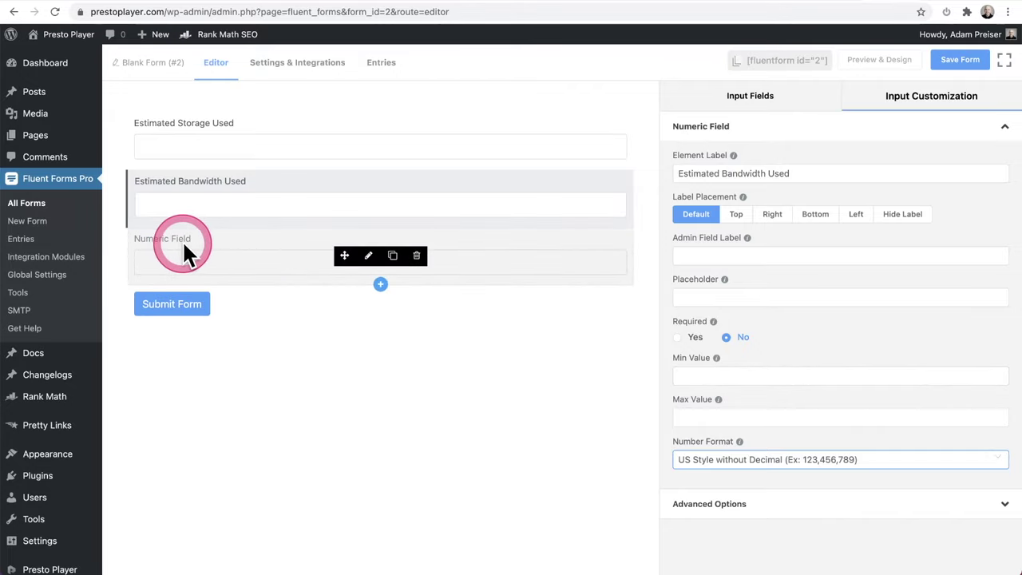
{"action": "left_click", "coordinate": [368, 257]}
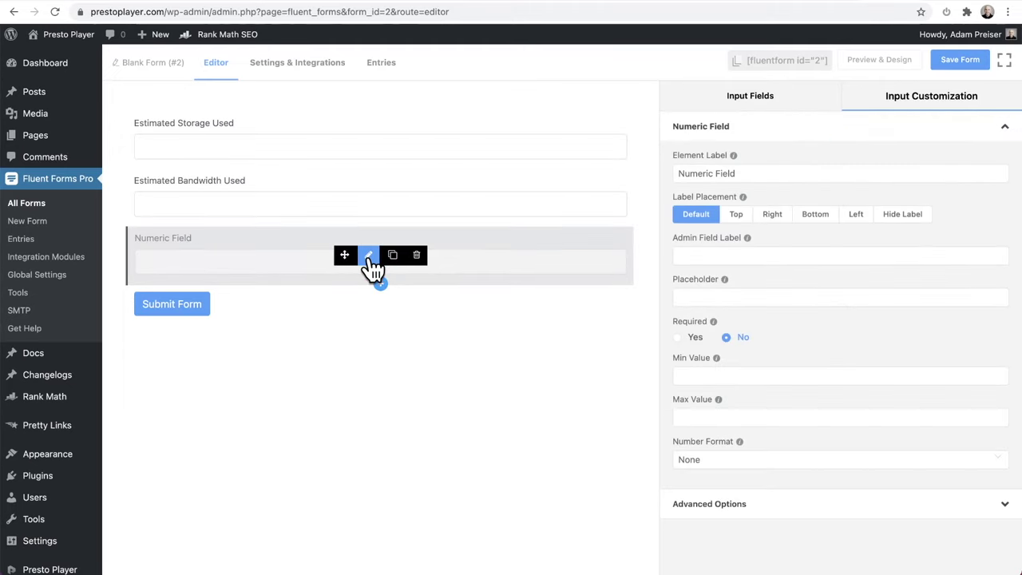
{"action": "triple_click", "coordinate": [721, 173]}
{"action": "type", "text": "Estimated Monthly Cost"}
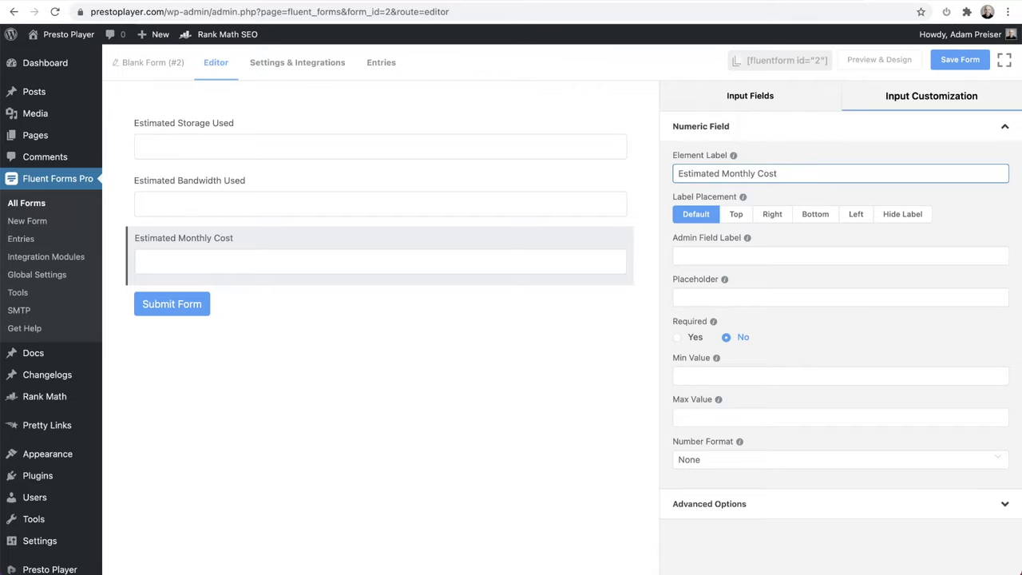
- Enable calculation in the advanced options of the Estimated Monthly Cost field
{"action": "left_click", "coordinate": [760, 504]}
{"action": "scroll", "coordinate": [782, 379], "scroll_direction": "down", "scroll_amount": 2}
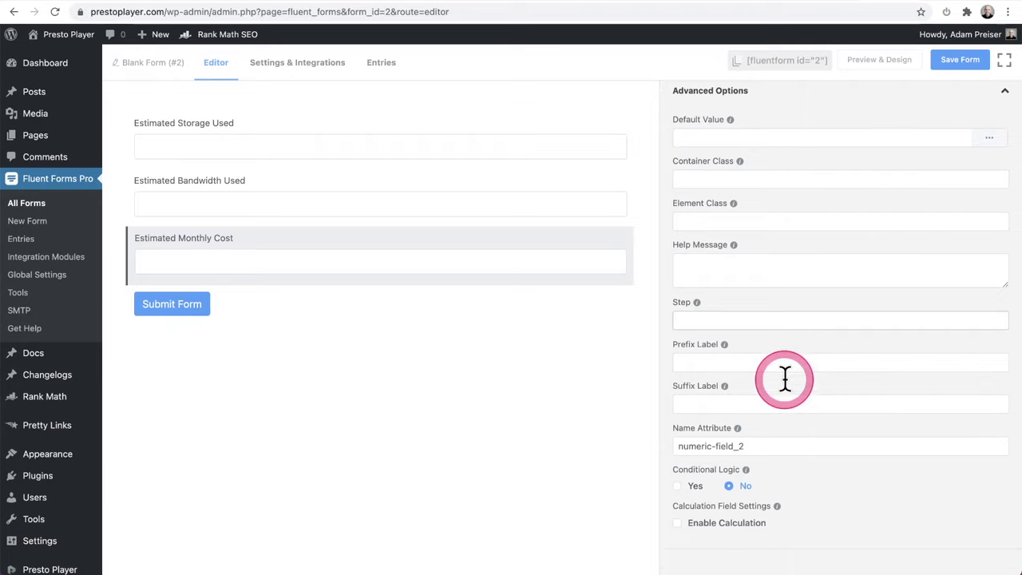
{"action": "left_click", "coordinate": [699, 528]}
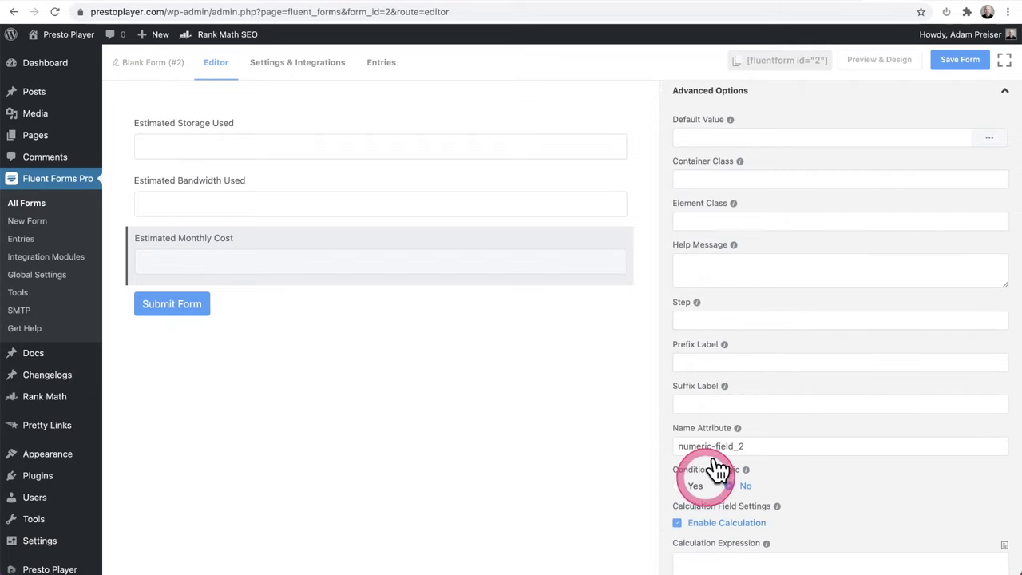
- Set the Estimated Monthly Cost calculation expression to {input.numeric-field} * 0.03 + {input.numeric-field_1} * 0.005, inserting the storage and bandwidth fields
{"action": "scroll", "coordinate": [798, 335], "scroll_direction": "down", "scroll_amount": 3}
{"action": "left_click", "coordinate": [844, 365]}
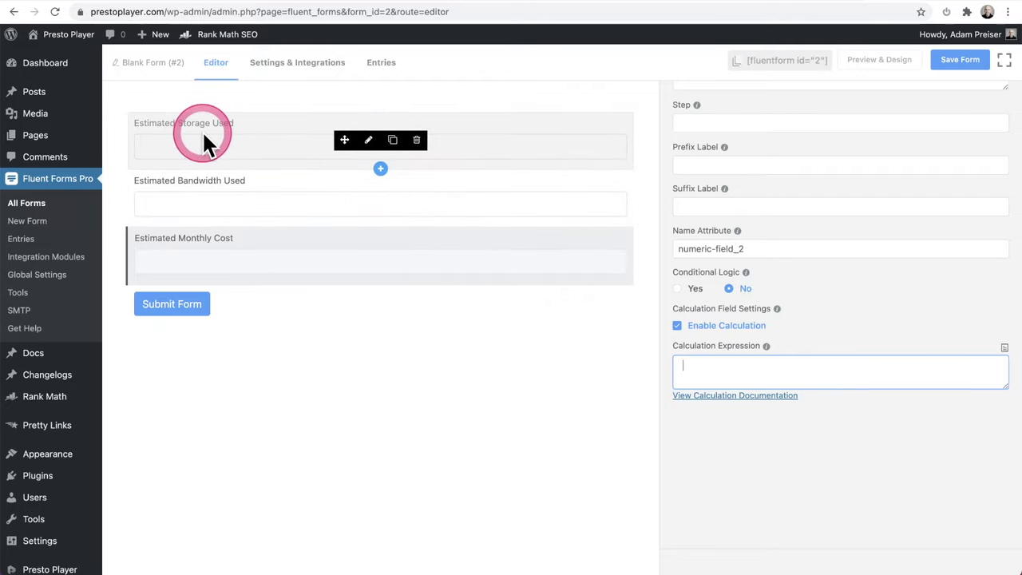
{"action": "left_click_drag", "start_coordinate": [204, 135], "coordinate": [203, 206]}
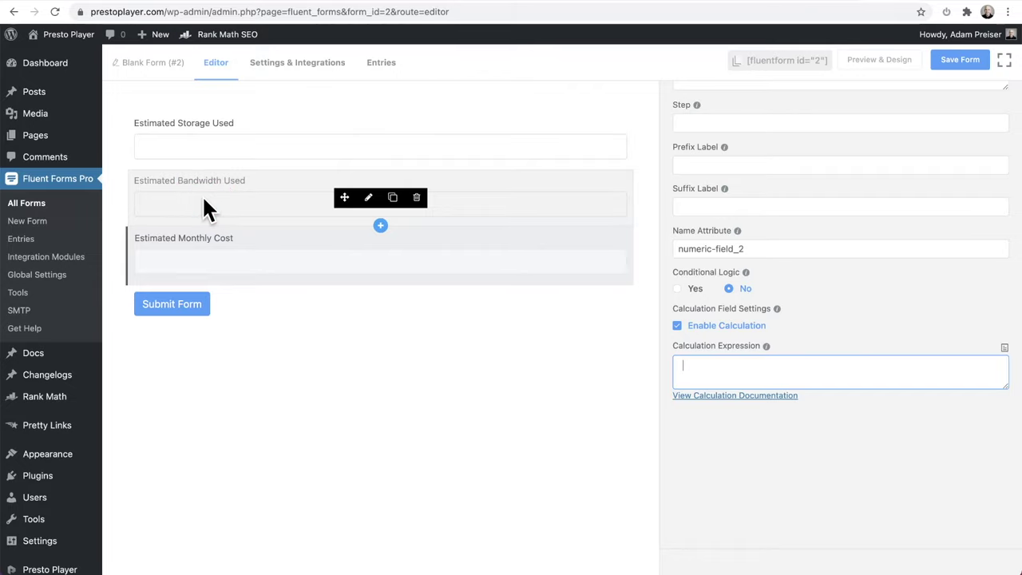
{"action": "left_click", "coordinate": [1004, 349]}
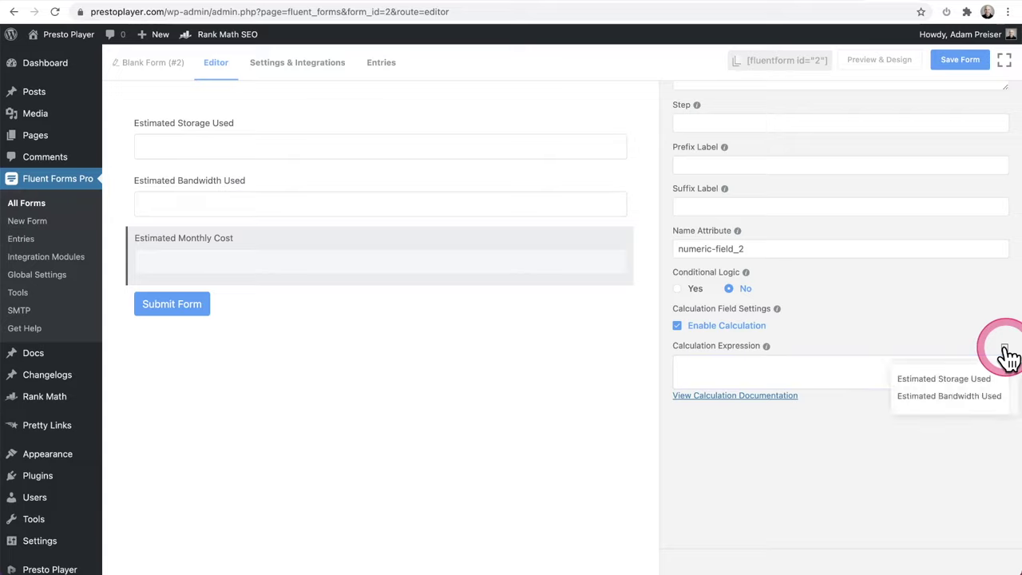
{"action": "left_click", "coordinate": [942, 381]}
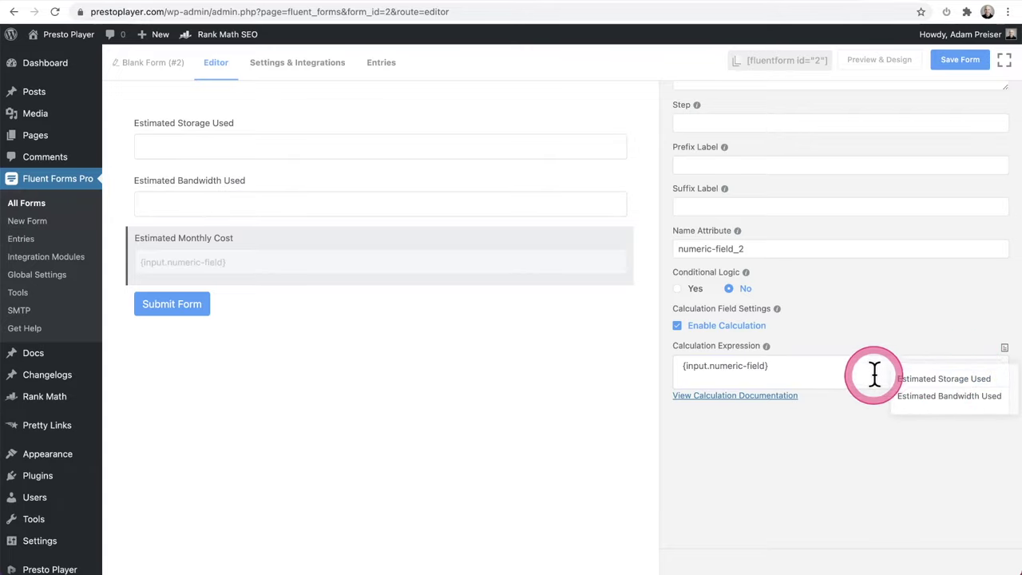
{"action": "left_click", "coordinate": [821, 361]}
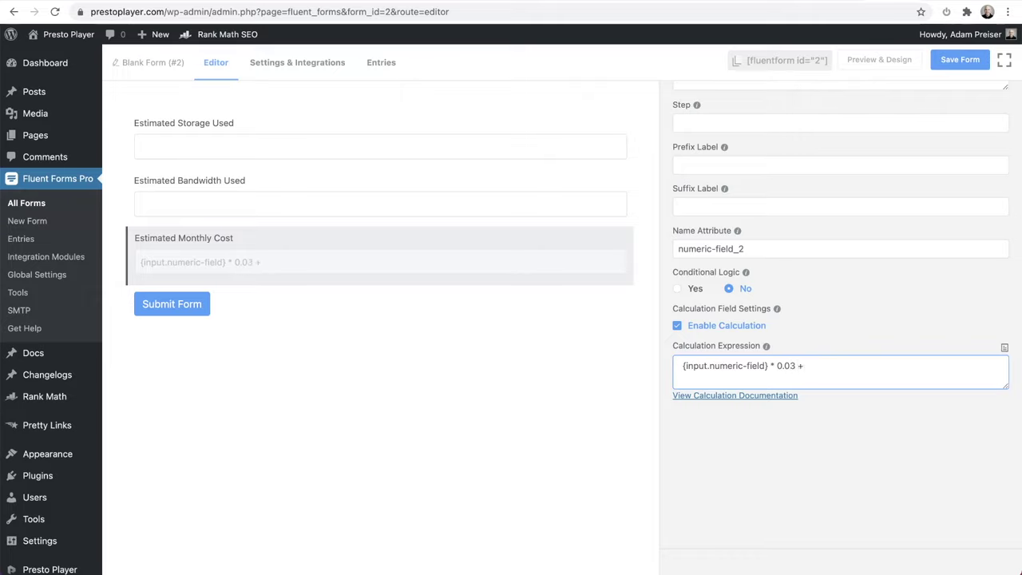
{"action": "left_click", "coordinate": [1001, 347]}
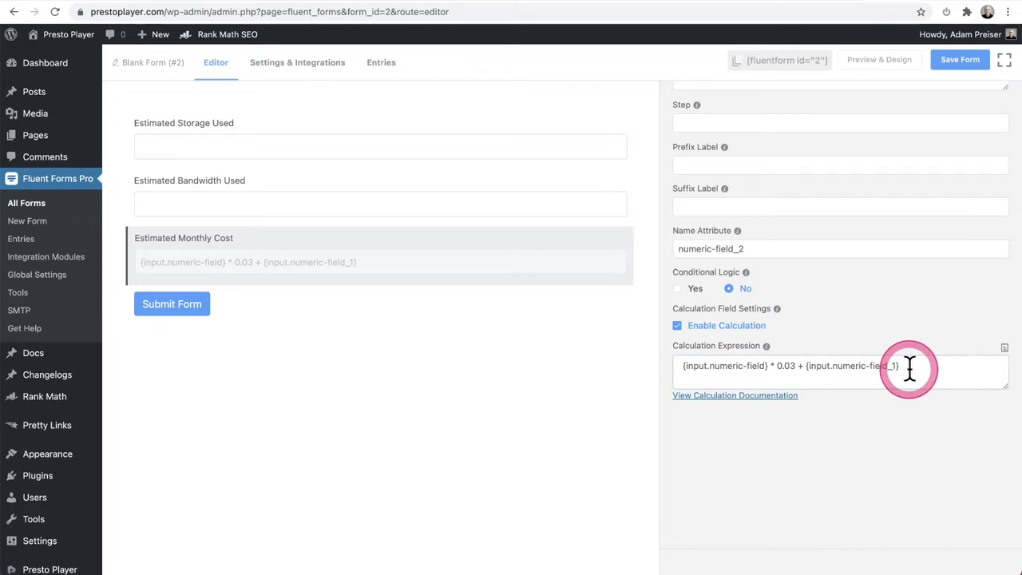
{"action": "left_click", "coordinate": [907, 366]}
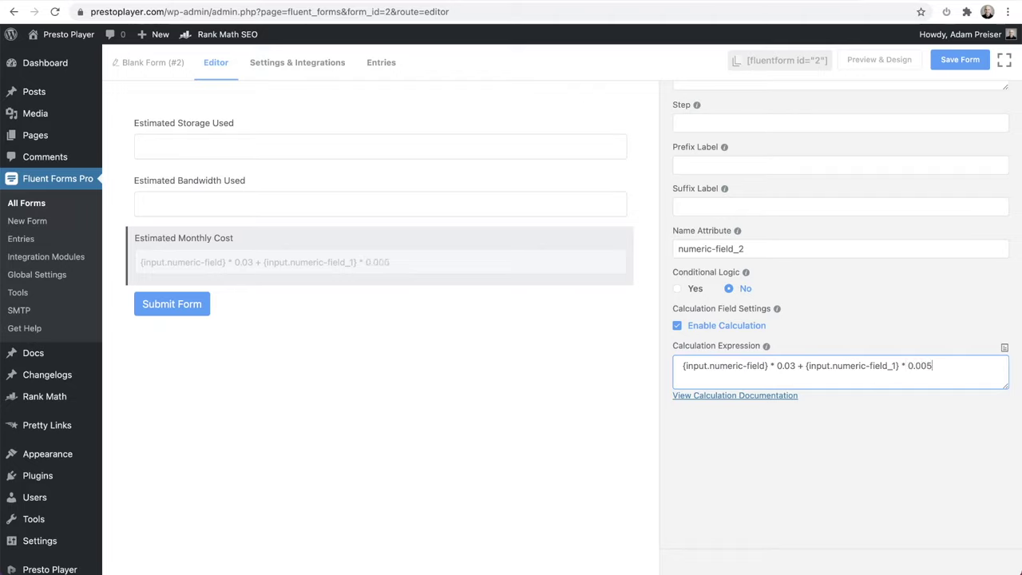
{"action": "left_click", "coordinate": [871, 349]}
- Give the Estimated Monthly Cost field the prefix label $ and the suffix label "per month"
{"action": "scroll", "coordinate": [856, 311], "scroll_direction": "up", "scroll_amount": 3}
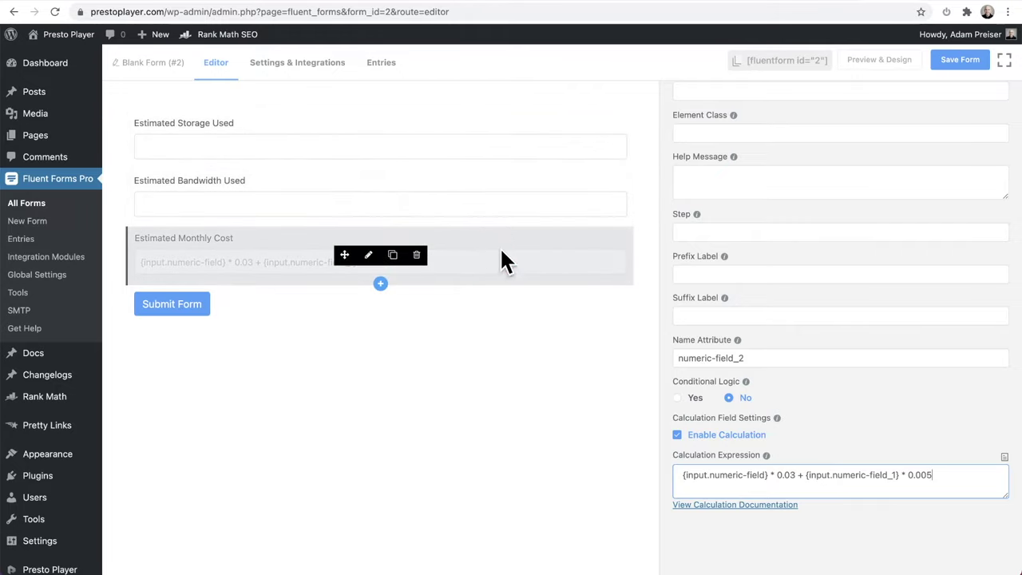
{"action": "left_click_drag", "start_coordinate": [502, 251], "coordinate": [718, 315]}
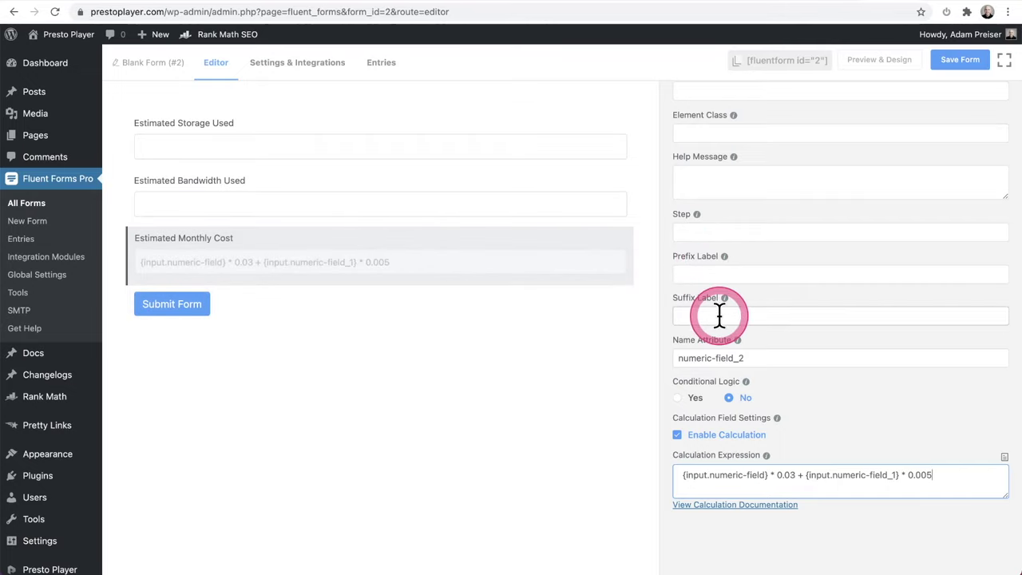
{"action": "left_click", "coordinate": [696, 273]}
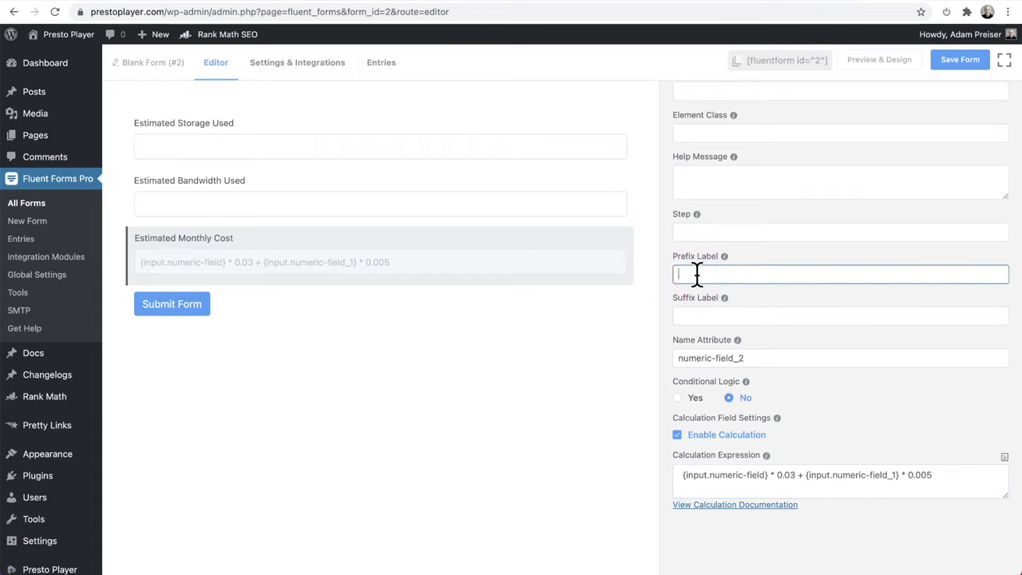
{"action": "left_click", "coordinate": [714, 316]}
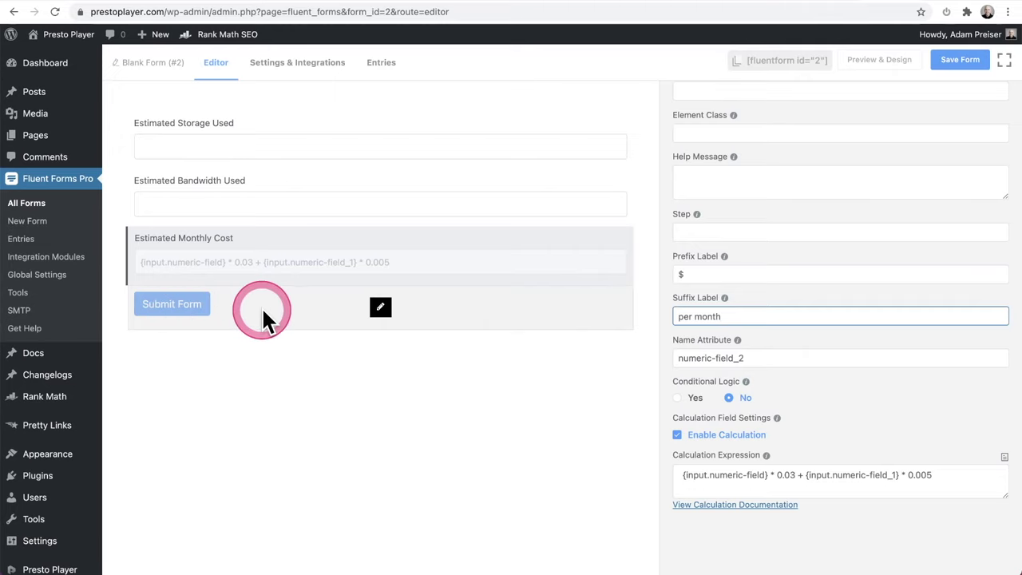
- Replace the form's default submit button with a Custom Submit Button from the advanced fields
{"action": "scroll", "coordinate": [766, 204], "scroll_direction": "up", "scroll_amount": 3}
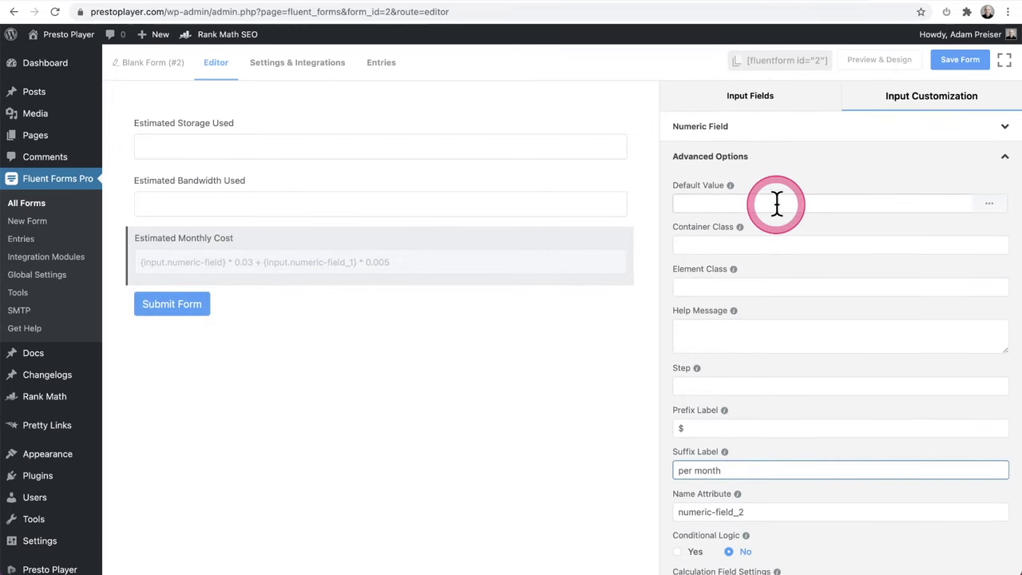
{"action": "left_click", "coordinate": [754, 105]}
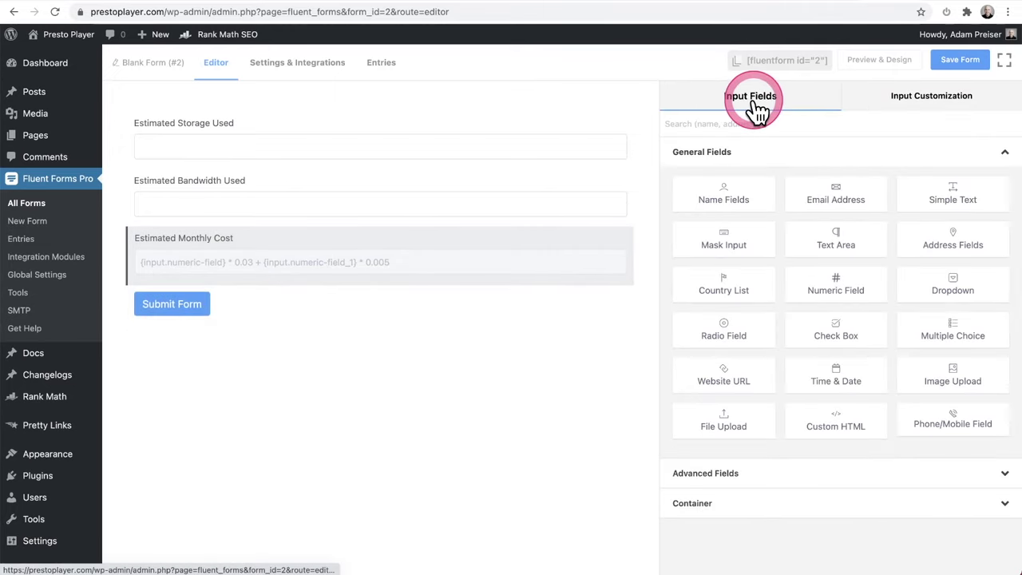
{"action": "left_click", "coordinate": [775, 479]}
{"action": "left_click_drag", "start_coordinate": [791, 413], "coordinate": [799, 405]}
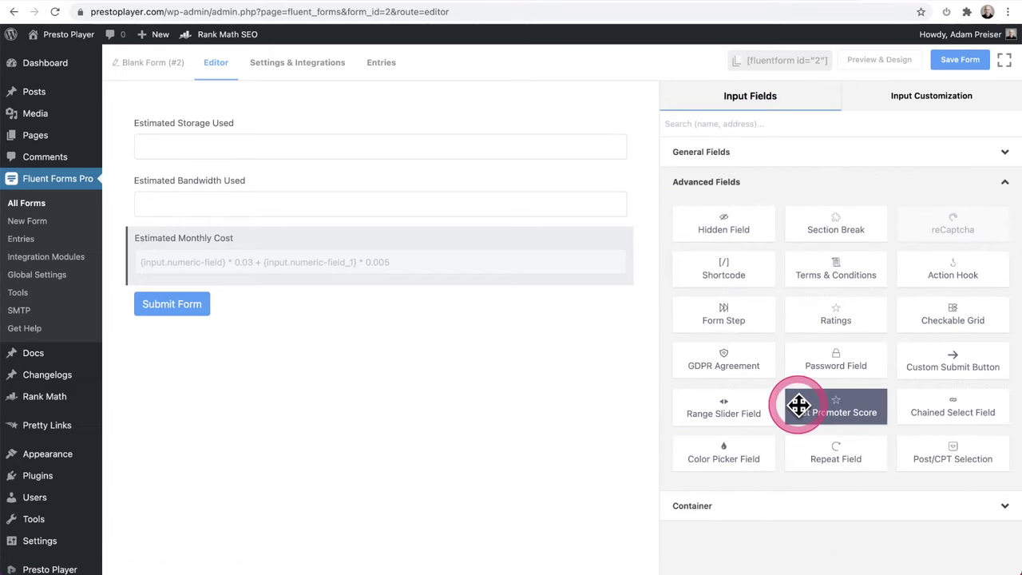
{"action": "left_click", "coordinate": [928, 369]}
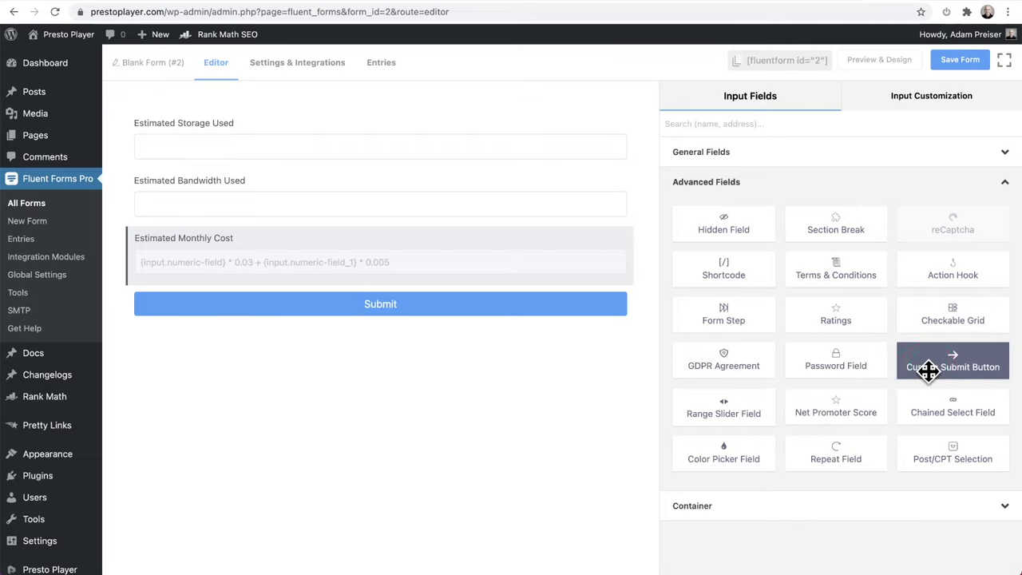
- Add a hidden field to the form and place it between Estimated Monthly Cost and the submit button
{"action": "left_click", "coordinate": [820, 359]}
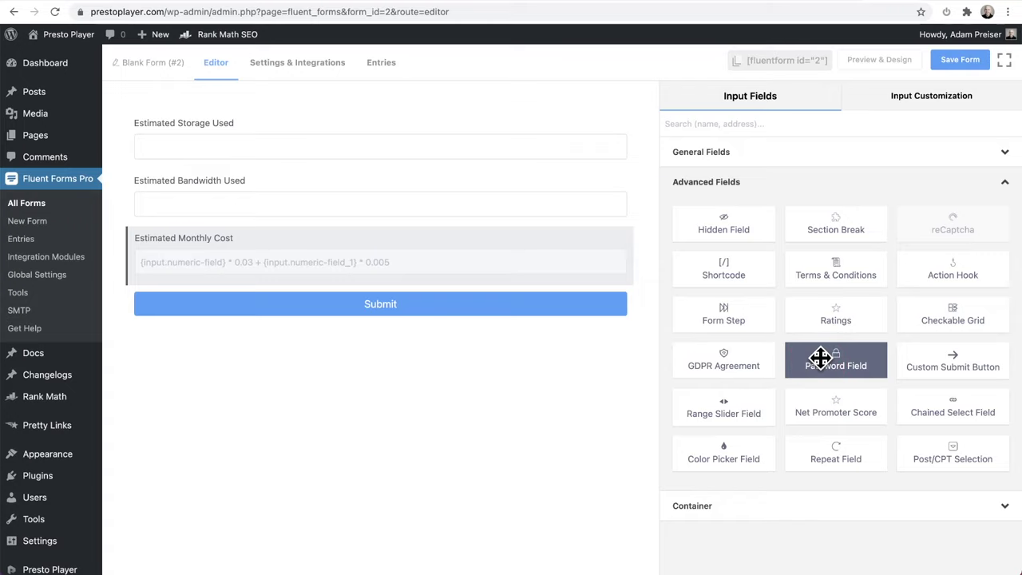
{"action": "left_click", "coordinate": [719, 224]}
{"action": "left_click", "coordinate": [198, 369]}
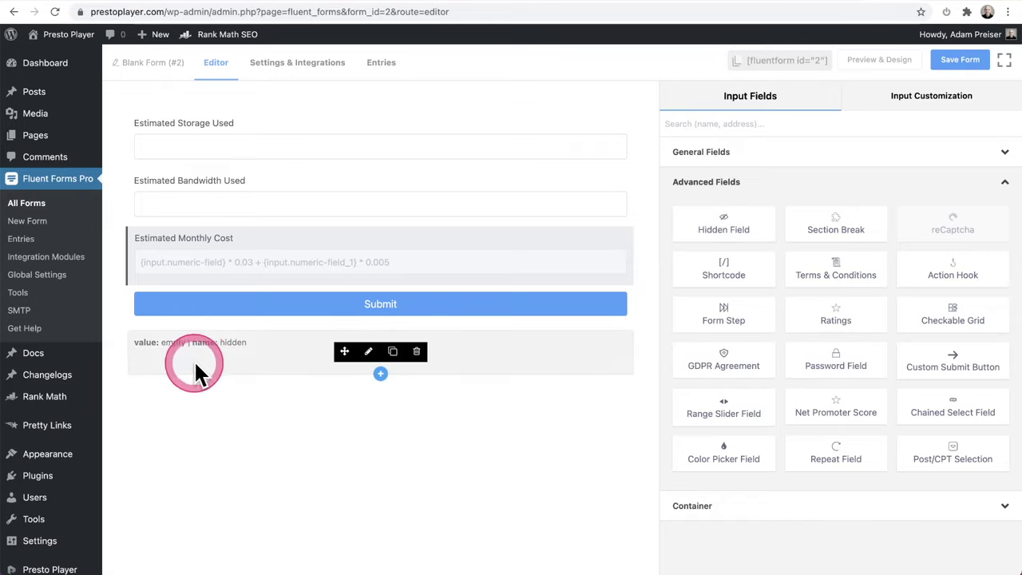
{"action": "left_click_drag", "start_coordinate": [341, 364], "coordinate": [349, 308]}
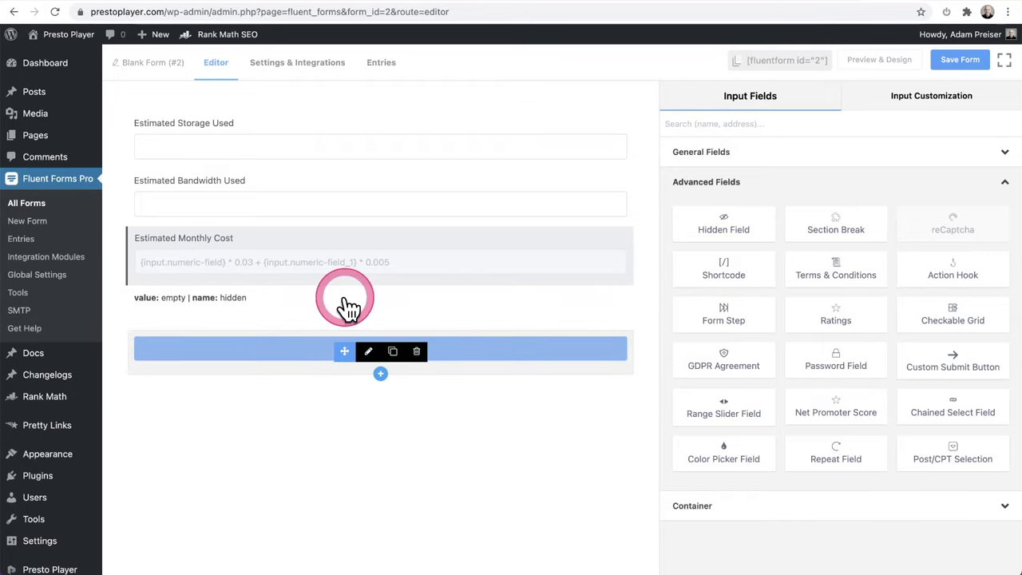
{"action": "left_click", "coordinate": [308, 361]}
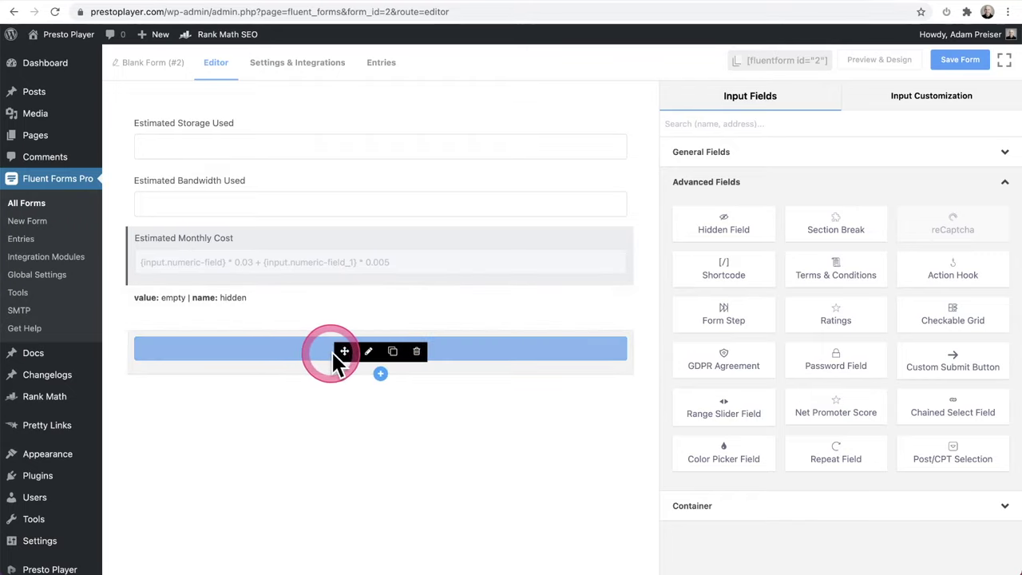
{"action": "left_click", "coordinate": [368, 352]}
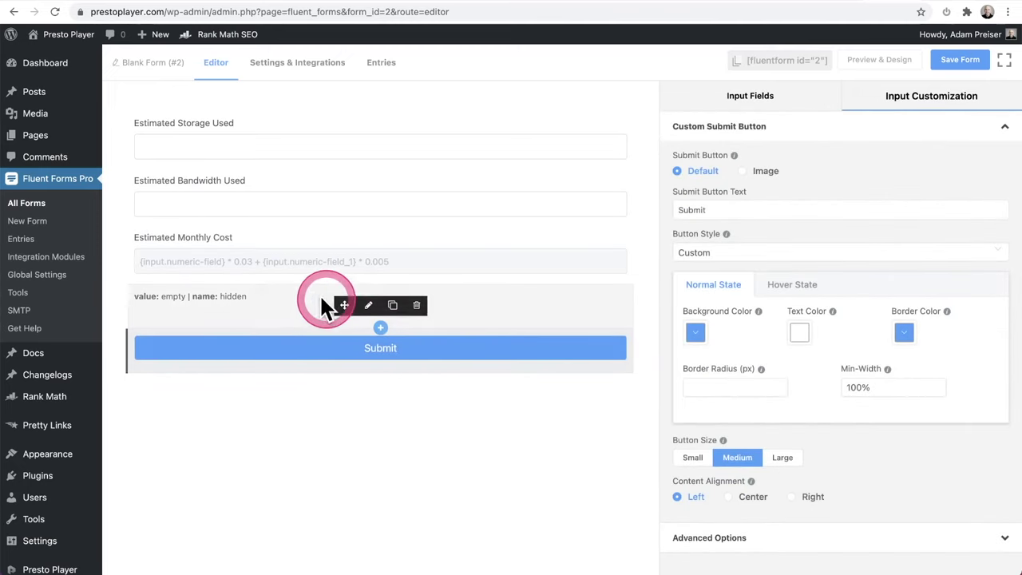
{"action": "left_click", "coordinate": [218, 296]}
{"action": "left_click", "coordinate": [306, 352]}
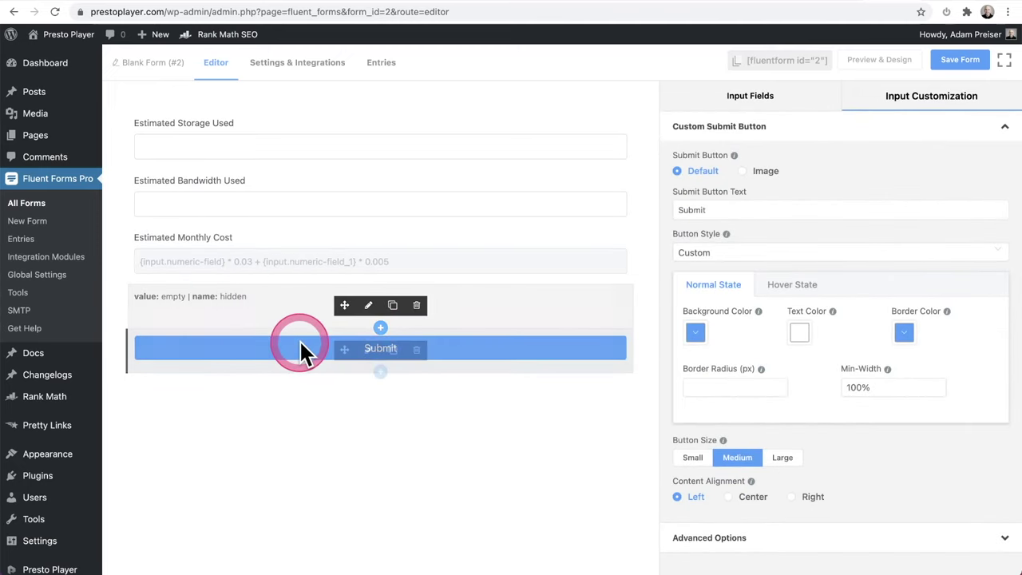
{"action": "left_click_drag", "start_coordinate": [314, 357], "coordinate": [263, 299]}
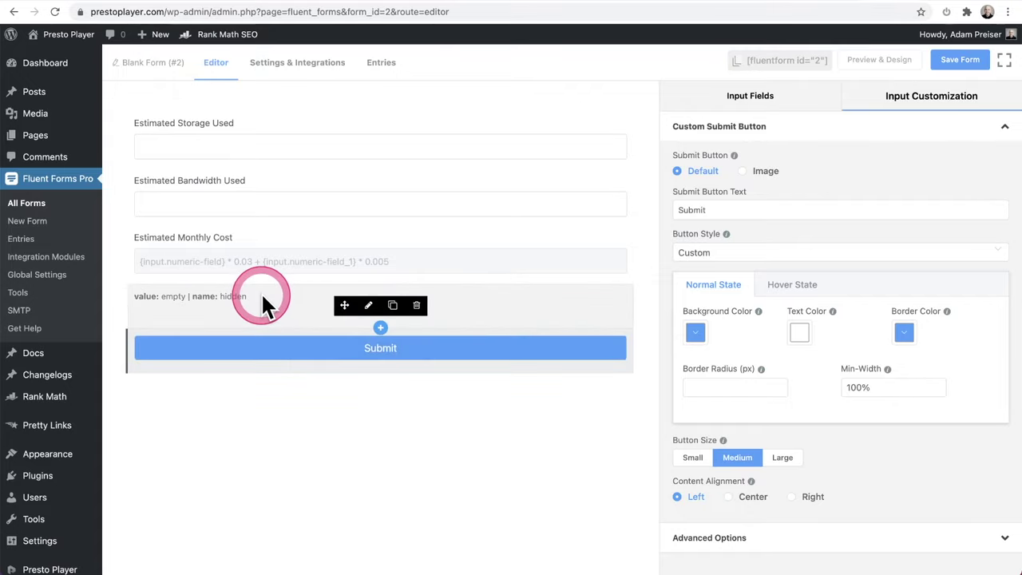
{"action": "left_click", "coordinate": [312, 372]}
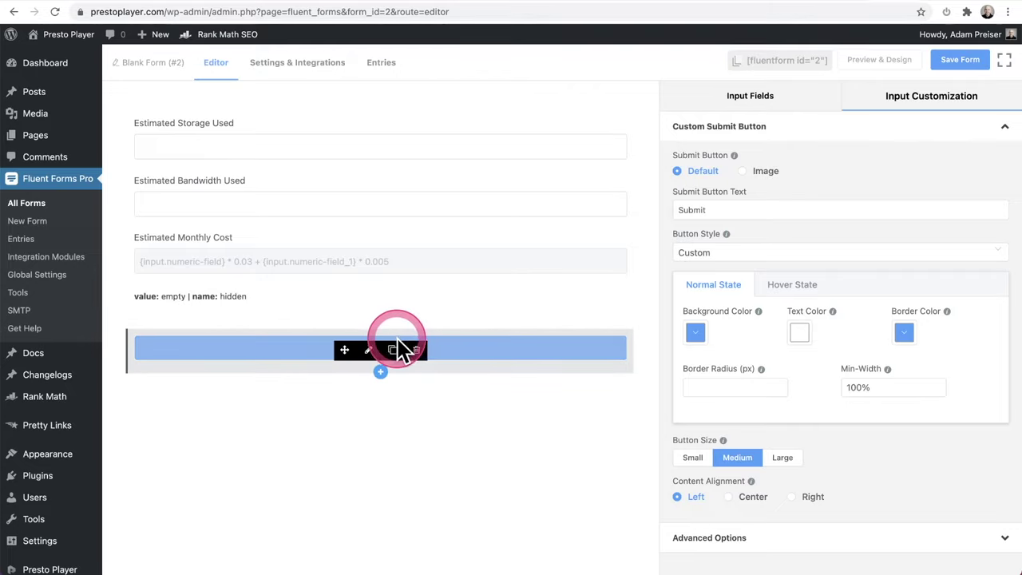
- Enable conditional logic on the custom submit button, matching any condition, with the hidden field as the source and equal as the operator
{"action": "left_click", "coordinate": [368, 351]}
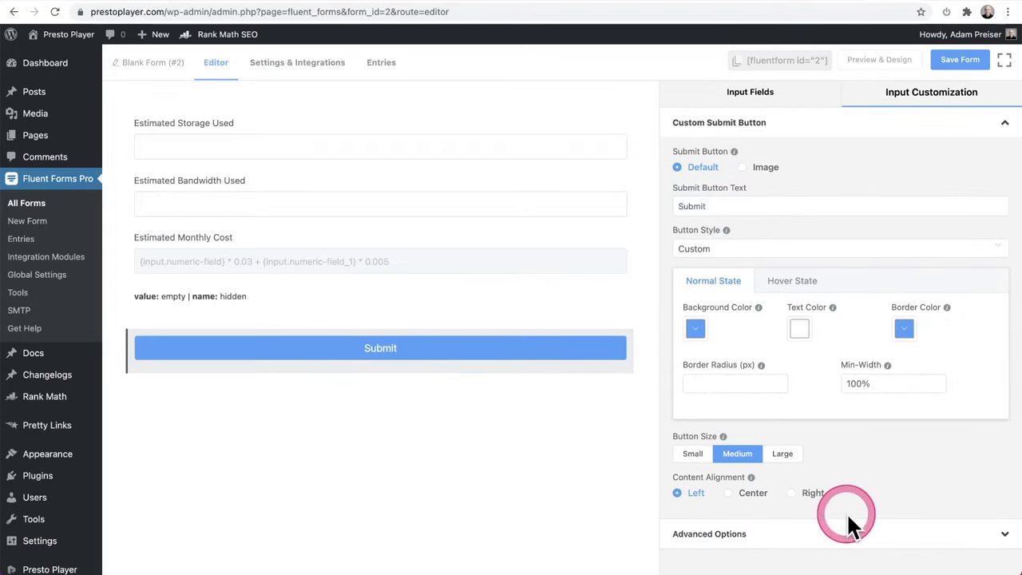
{"action": "left_click", "coordinate": [848, 533]}
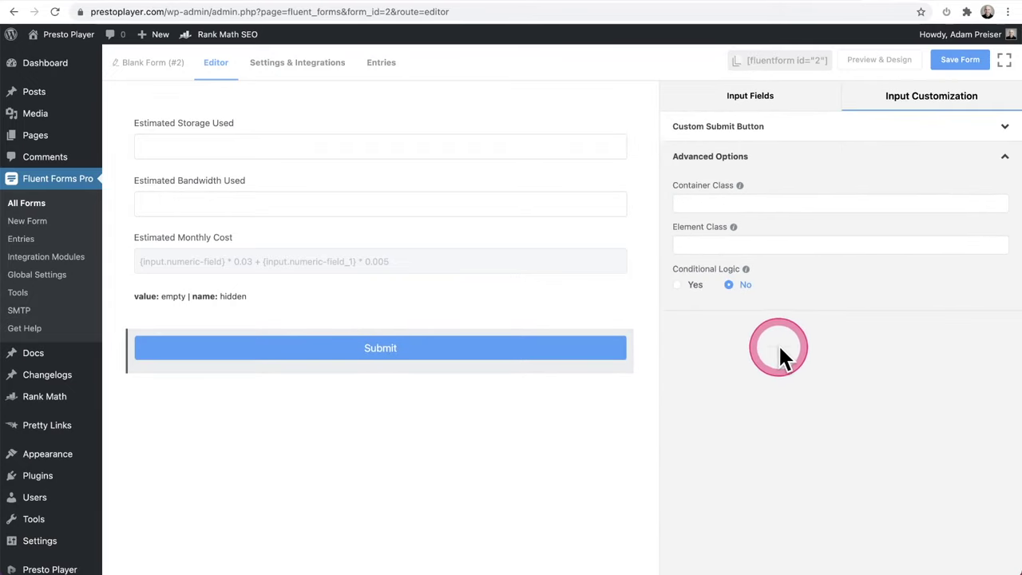
{"action": "left_click", "coordinate": [678, 285]}
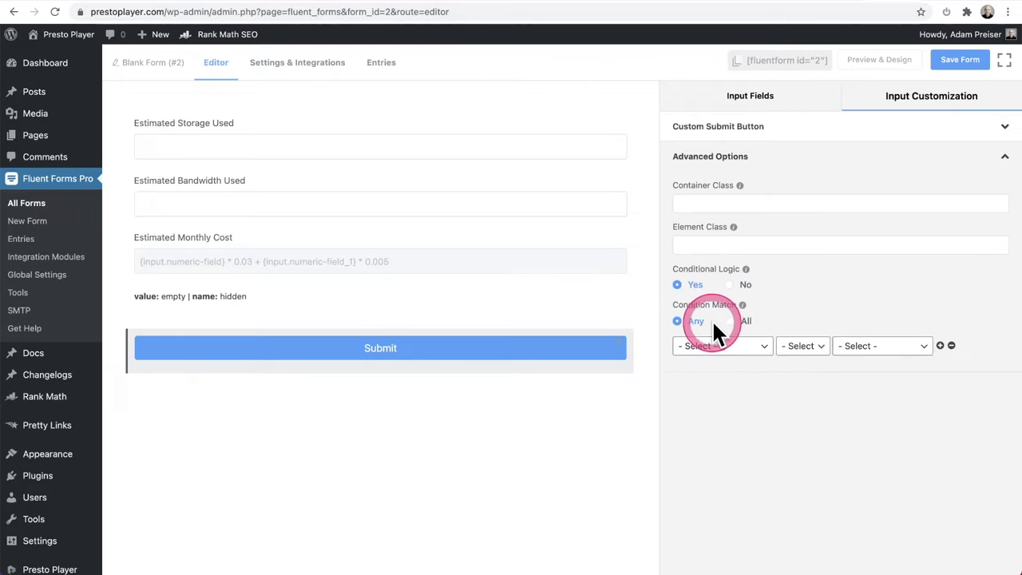
{"action": "left_click", "coordinate": [707, 352]}
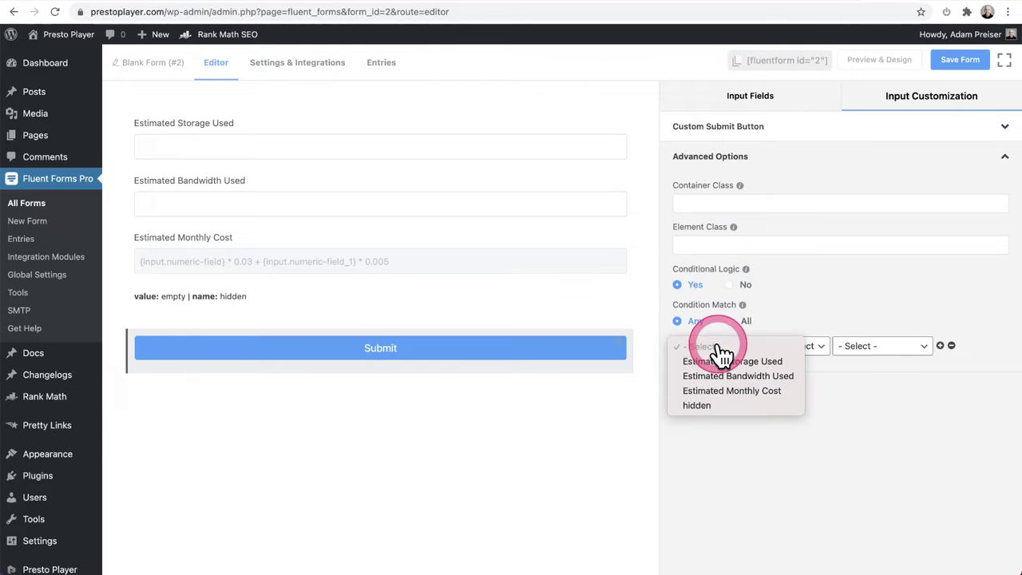
{"action": "left_click", "coordinate": [717, 407]}
{"action": "left_click", "coordinate": [799, 346]}
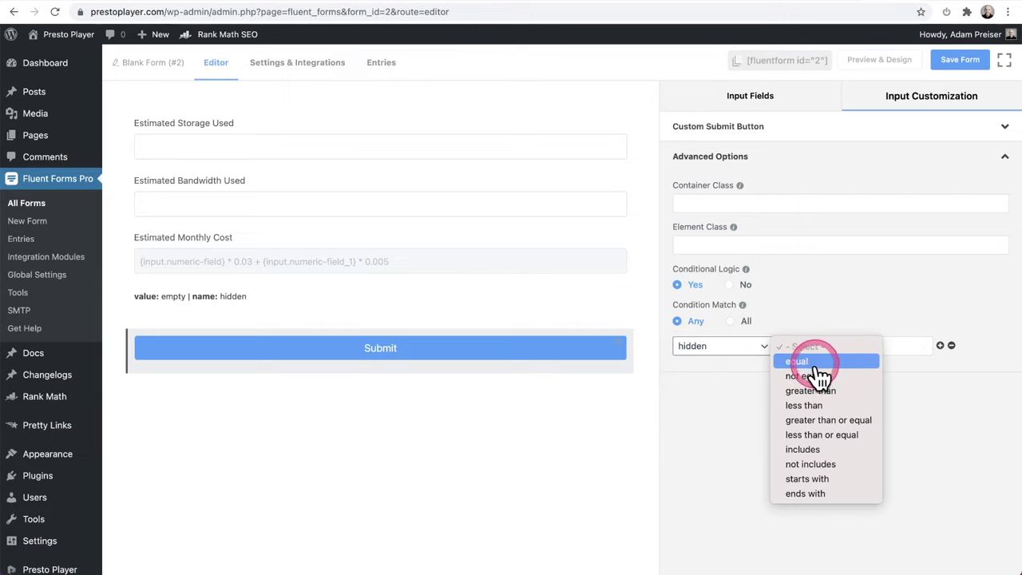
{"action": "left_click", "coordinate": [820, 376]}
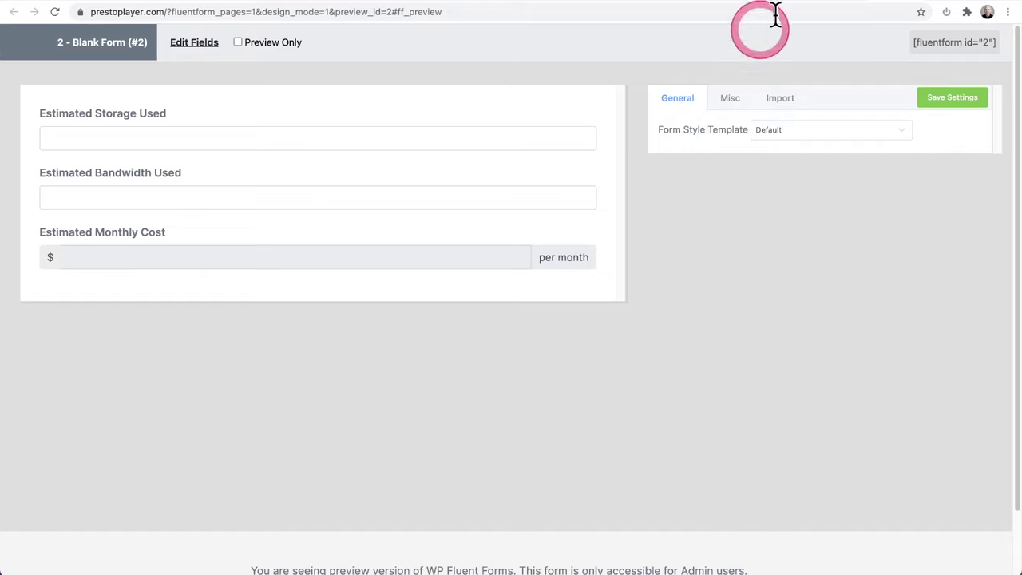
- Return to the form editor and add a Three Column Container to the form
{"action": "left_click", "coordinate": [852, 4]}
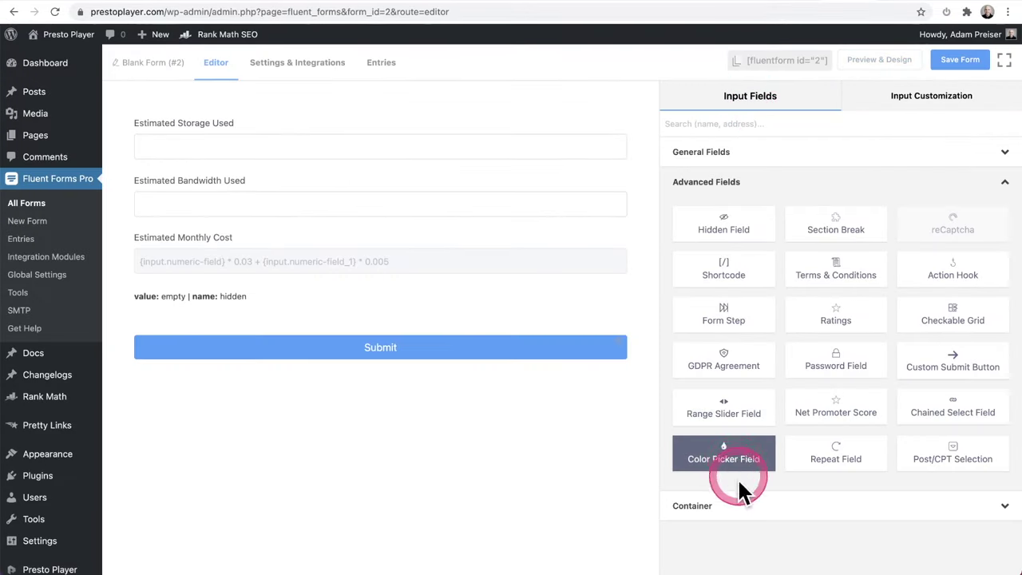
{"action": "left_click", "coordinate": [713, 506]}
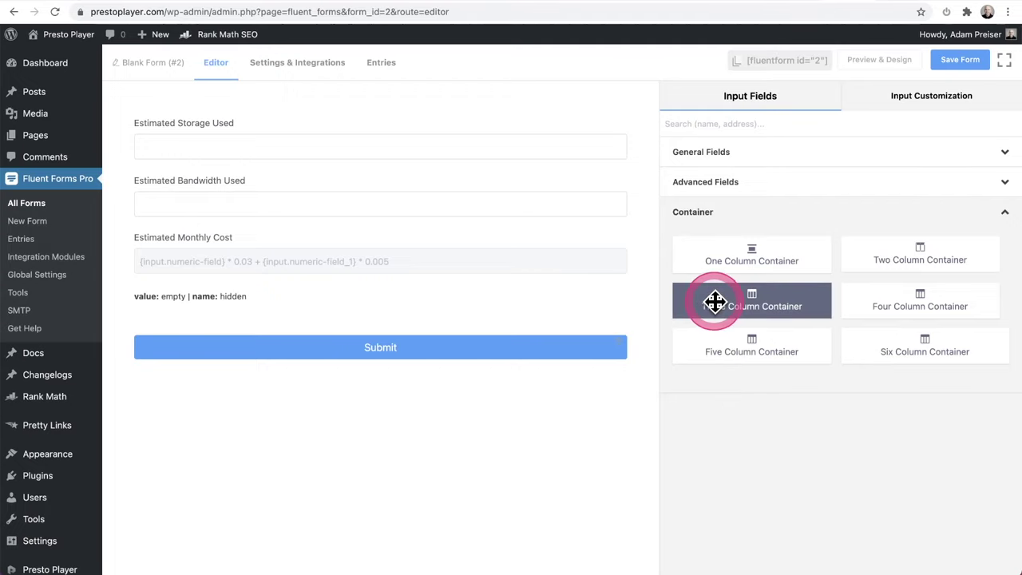
{"action": "left_click", "coordinate": [775, 295]}
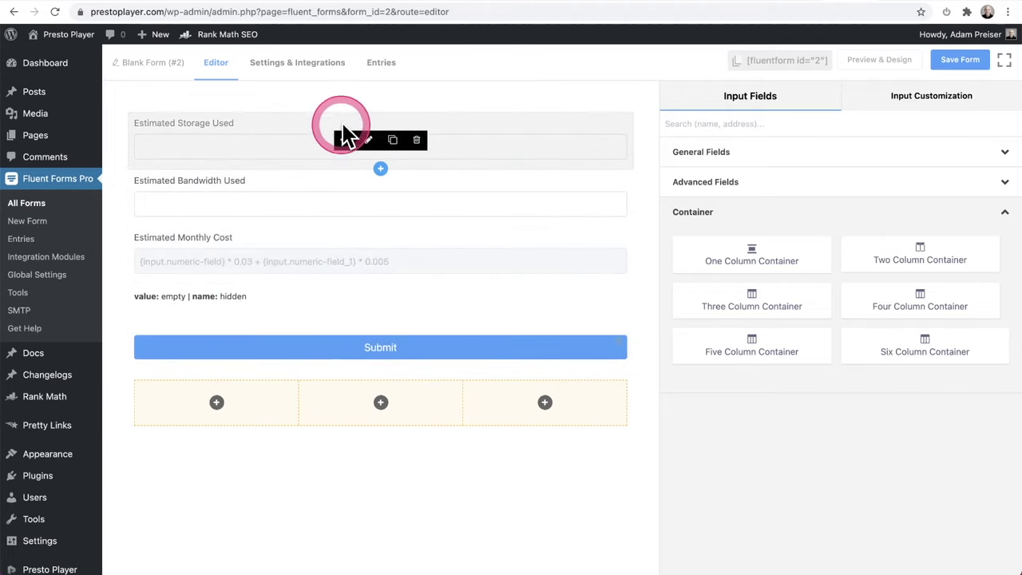
- Move Estimated Storage Used, Estimated Bandwidth Used and Estimated Monthly Cost into the container's first, second and third columns
{"action": "left_click_drag", "start_coordinate": [344, 144], "coordinate": [228, 388]}
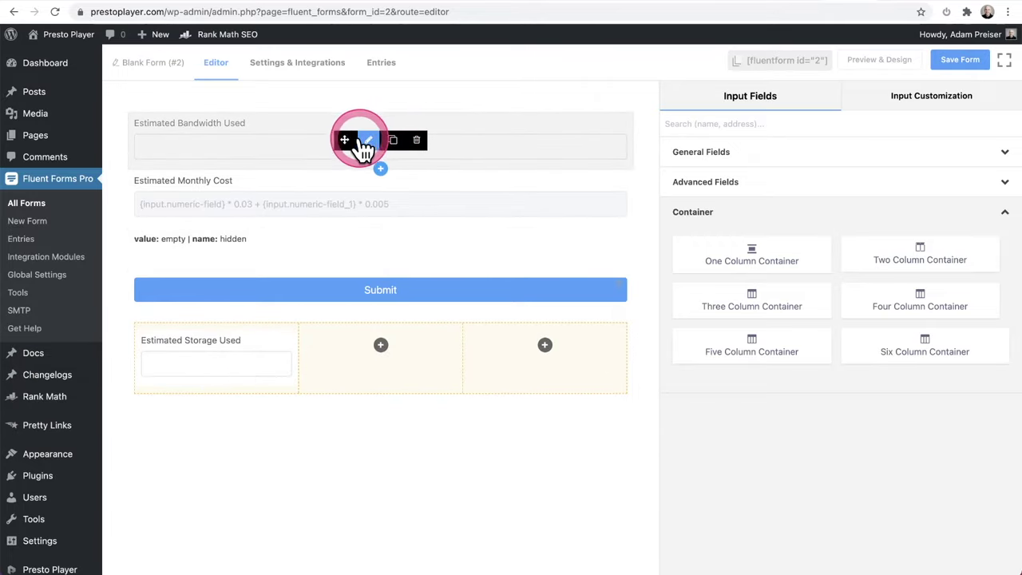
{"action": "left_click_drag", "start_coordinate": [344, 140], "coordinate": [372, 330]}
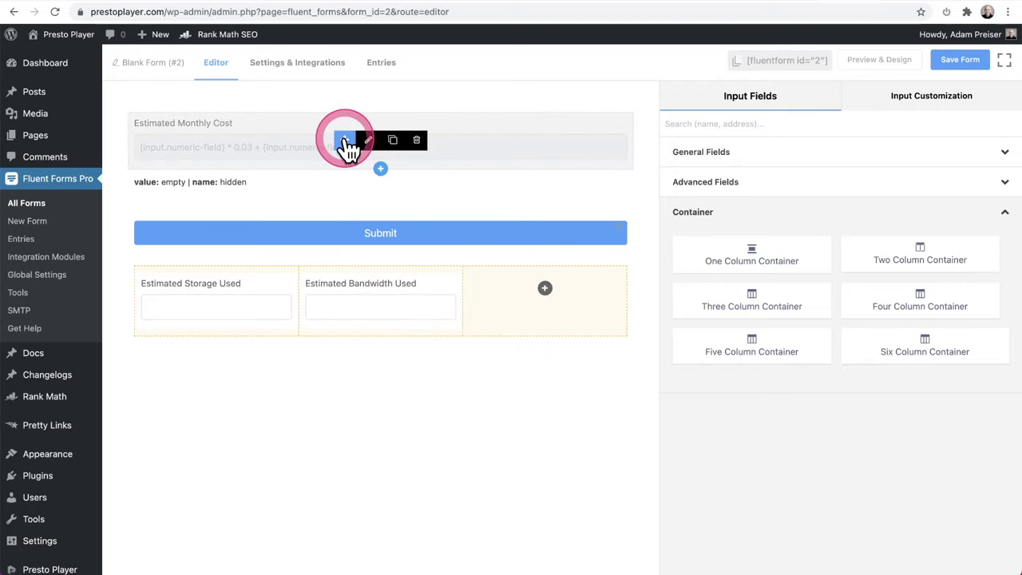
{"action": "left_click_drag", "start_coordinate": [345, 142], "coordinate": [517, 270]}
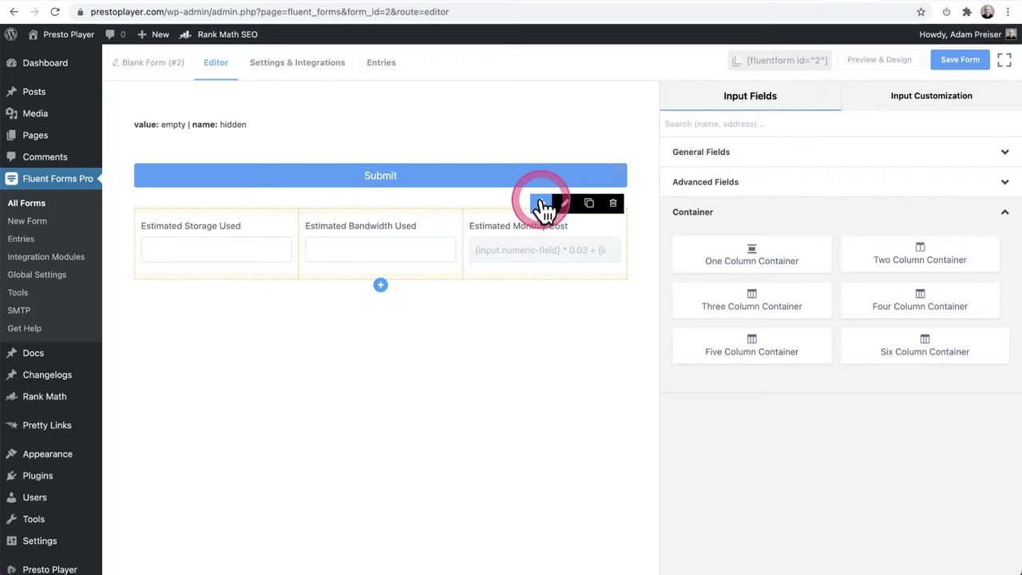
- Arrange the form with the three-column container first, the hidden field below it and the submit button last, and save the form
{"action": "left_click_drag", "start_coordinate": [541, 202], "coordinate": [536, 165]}
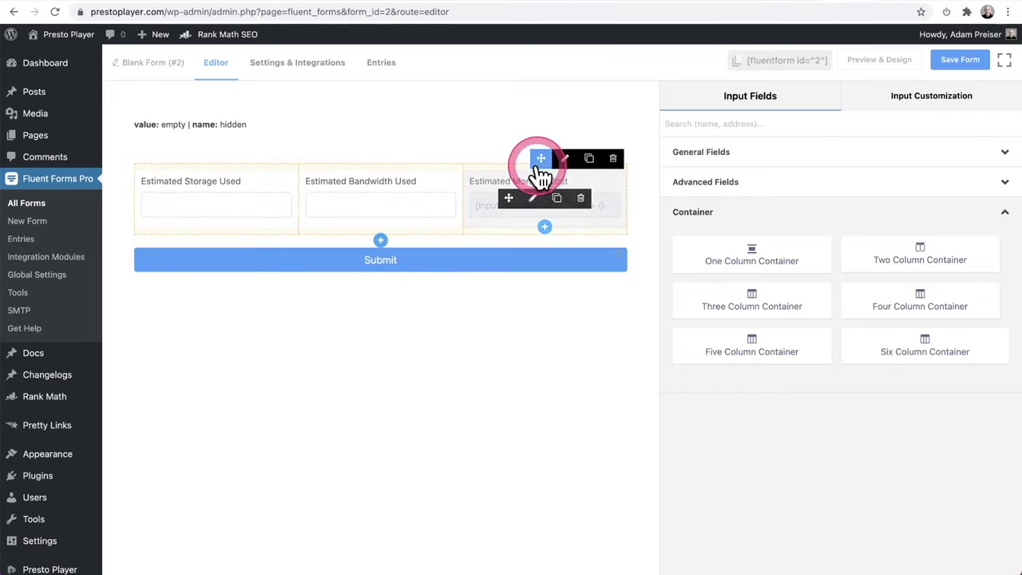
{"action": "left_click_drag", "start_coordinate": [345, 144], "coordinate": [343, 244]}
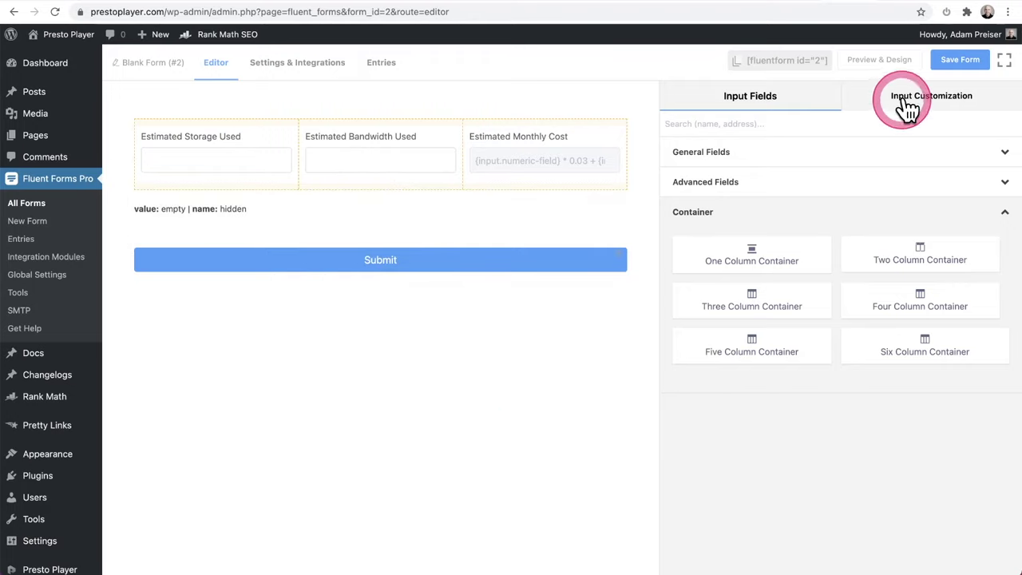
{"action": "left_click", "coordinate": [954, 60]}
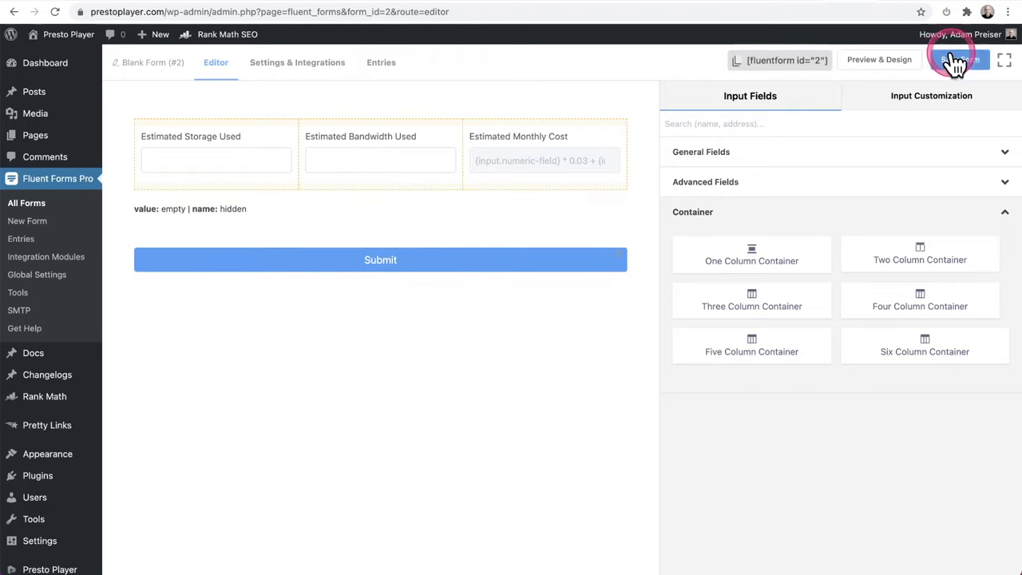
- Preview the form and test the cost calculation with a bandwidth of 0 and a storage of 5
{"action": "left_click", "coordinate": [862, 61]}
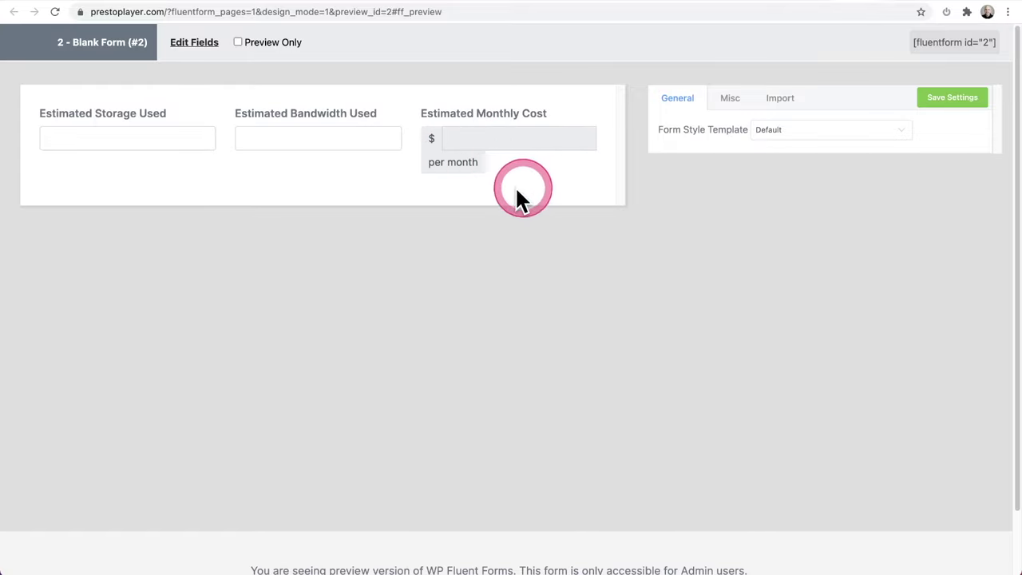
{"action": "left_click", "coordinate": [327, 141]}
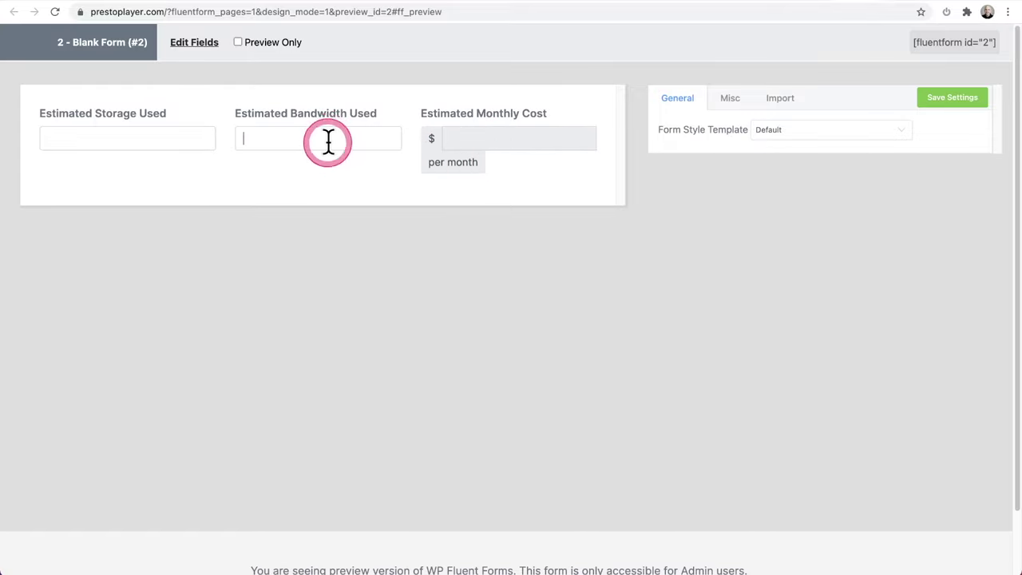
{"action": "left_click", "coordinate": [157, 135]}
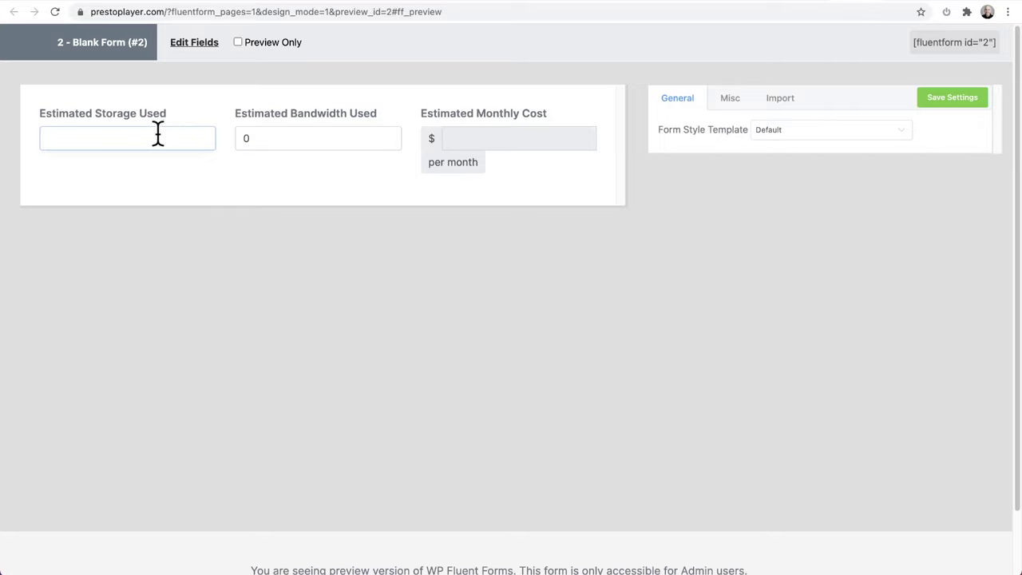
{"action": "type", "text": "5"}
{"action": "double_click", "coordinate": [309, 142]}
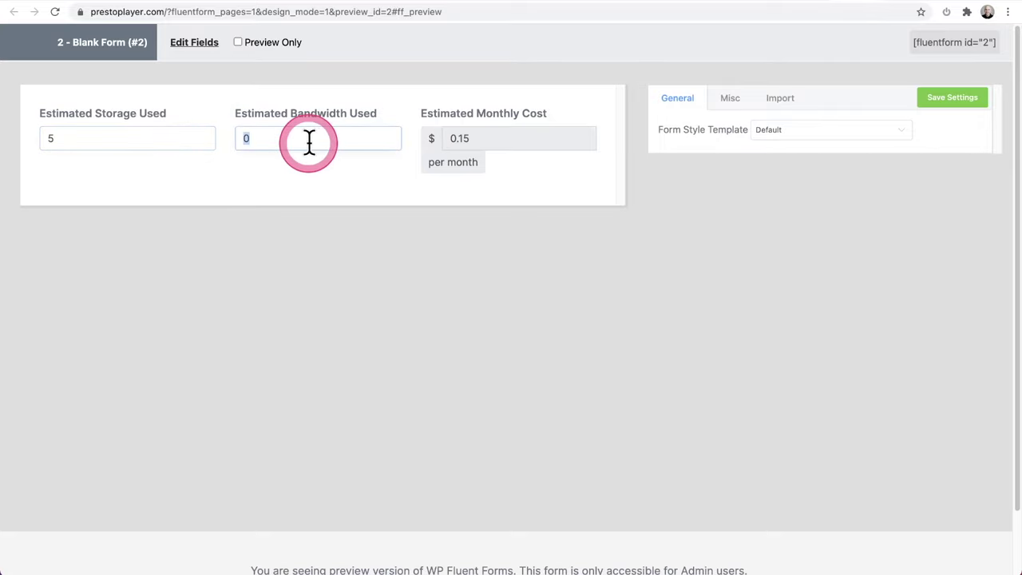